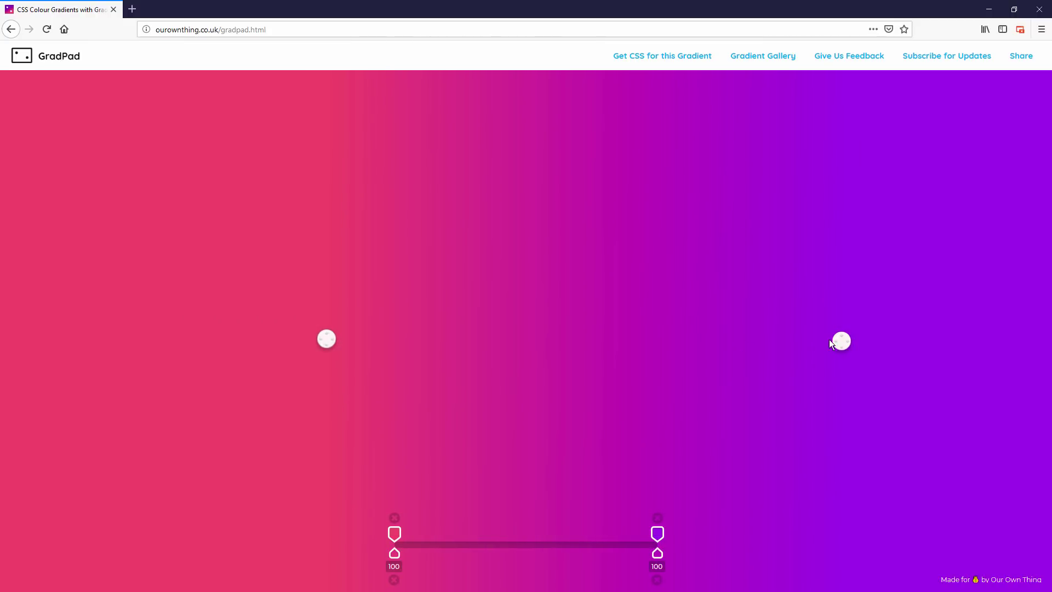
Step: Drag the gradient handles so the pink colour point sits further left, lengthening the pink-to-purple blend
{"action": "left_click_drag", "start_coordinate": [829, 343], "coordinate": [821, 320]}
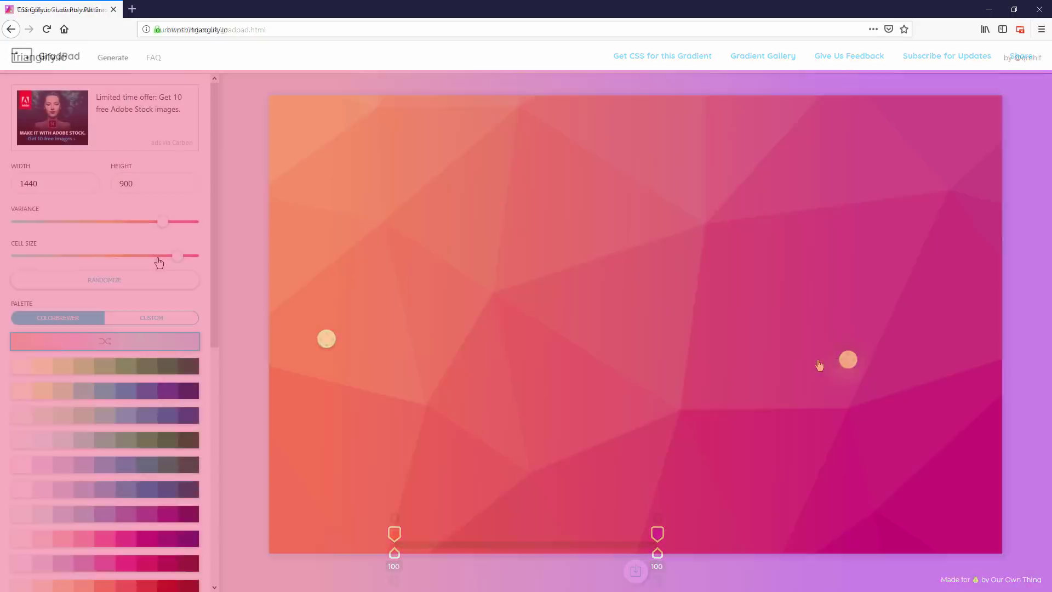
{"action": "left_click_drag", "start_coordinate": [159, 263], "coordinate": [52, 263]}
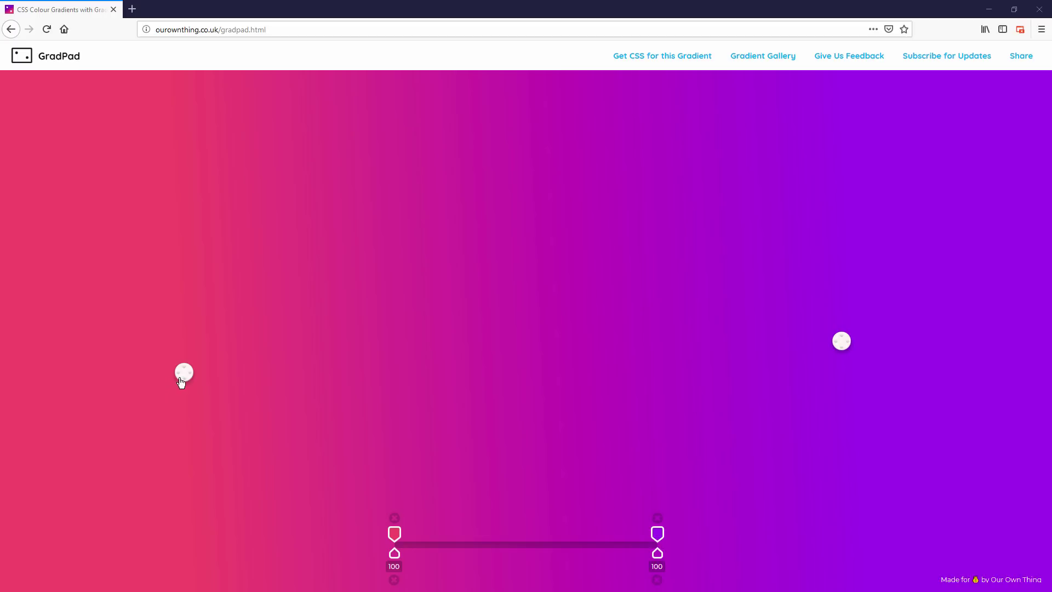
Step: Reposition the gradient endpoints and colour stops to shift the pink-to-purple transition toward the middle
{"action": "left_click_drag", "start_coordinate": [182, 382], "coordinate": [315, 359]}
{"action": "left_click_drag", "start_coordinate": [841, 341], "coordinate": [618, 362]}
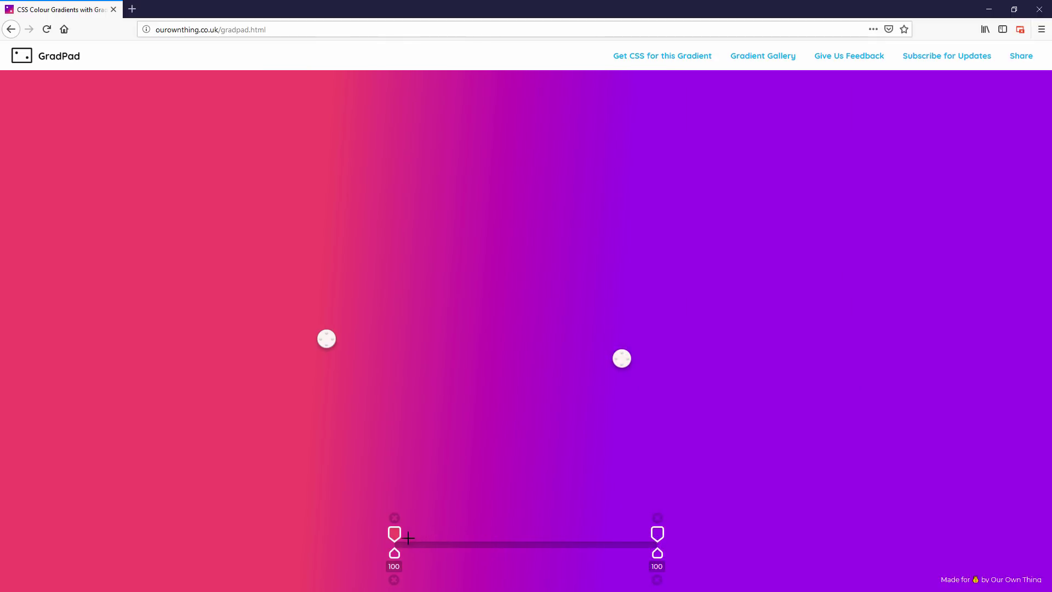
{"action": "mouse_move", "coordinate": [395, 540]}
{"action": "left_mouse_down"}
{"action": "mouse_move", "coordinate": [547, 538]}
{"action": "mouse_move", "coordinate": [419, 536]}
{"action": "left_mouse_up"}
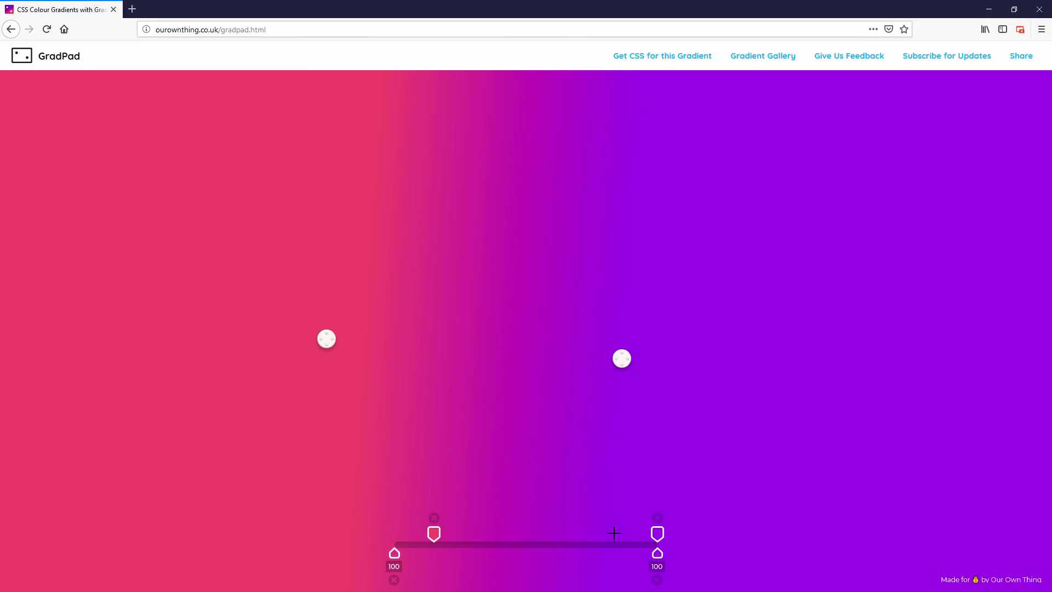
{"action": "left_click_drag", "start_coordinate": [656, 534], "coordinate": [499, 534]}
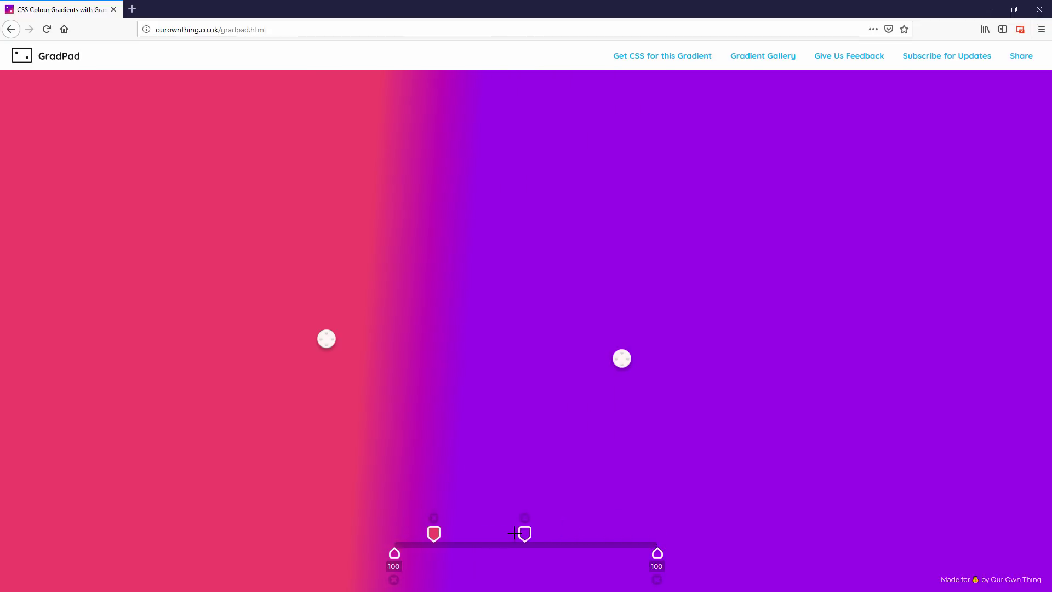
Step: Make the left stop maroon 993749 at 50 opacity and slide it further along the bar
{"action": "left_click", "coordinate": [434, 536]}
{"action": "mouse_move", "coordinate": [901, 473]}
{"action": "left_mouse_down"}
{"action": "mouse_move", "coordinate": [927, 463]}
{"action": "mouse_move", "coordinate": [909, 472]}
{"action": "left_mouse_up"}
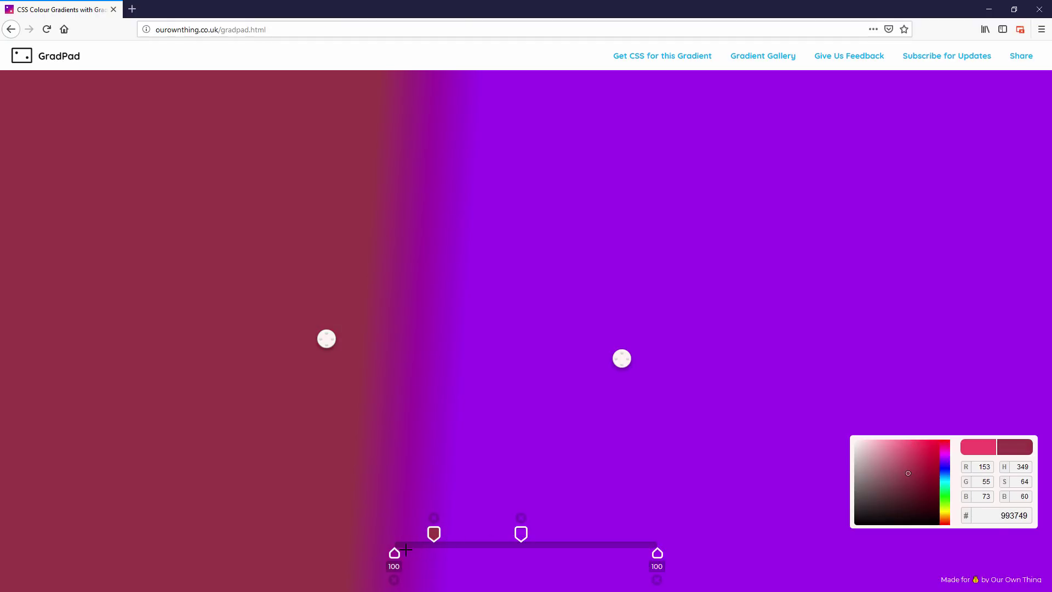
{"action": "left_click_drag", "start_coordinate": [394, 553], "coordinate": [469, 555]}
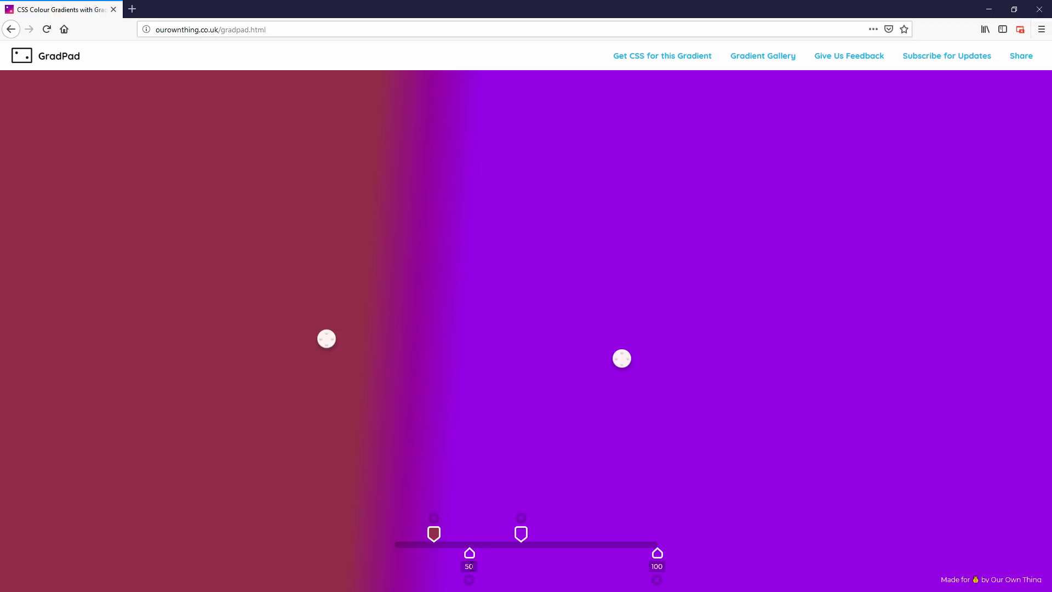
{"action": "key", "text": "Return"}
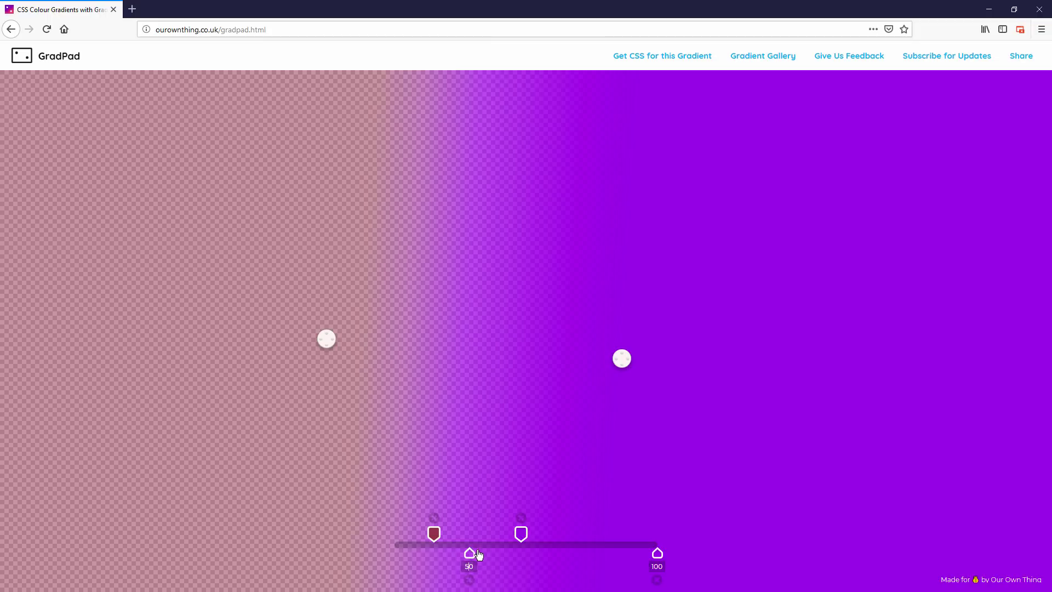
{"action": "left_click_drag", "start_coordinate": [475, 556], "coordinate": [617, 538]}
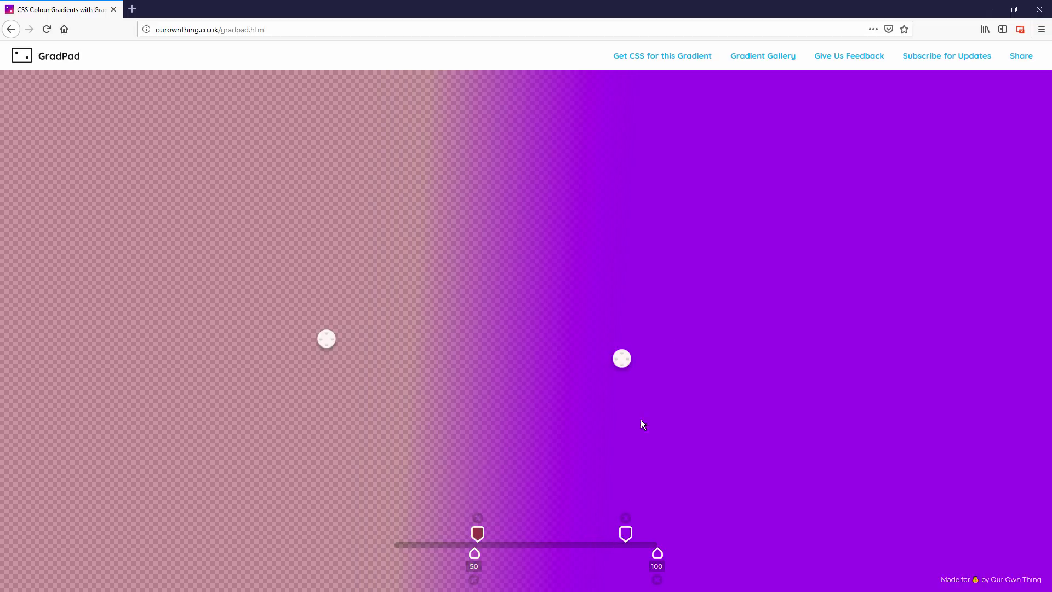
Step: Pick the First World Problems tile in the Gradient Gallery, then highlight its generated CSS
{"action": "left_click", "coordinate": [746, 60]}
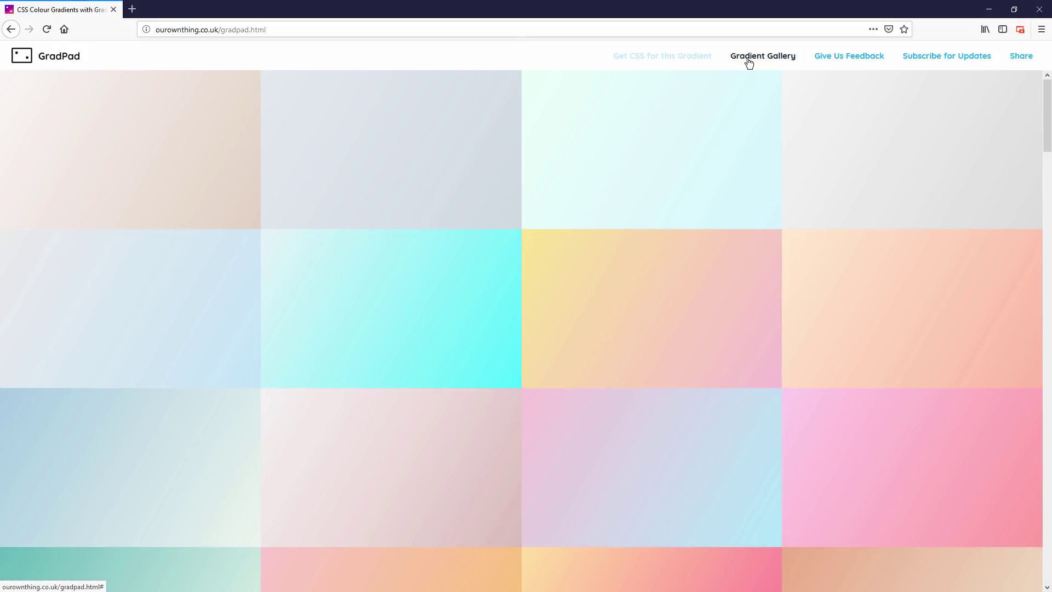
{"action": "scroll", "coordinate": [669, 435], "scroll_direction": "down", "scroll_amount": 10}
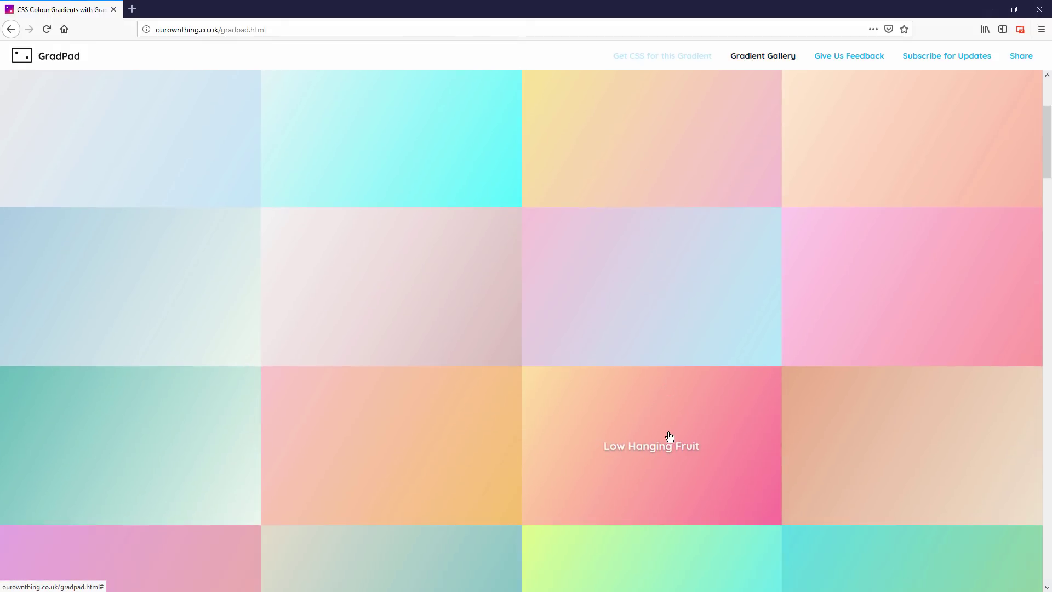
{"action": "scroll", "coordinate": [672, 433], "scroll_direction": "down", "scroll_amount": 1}
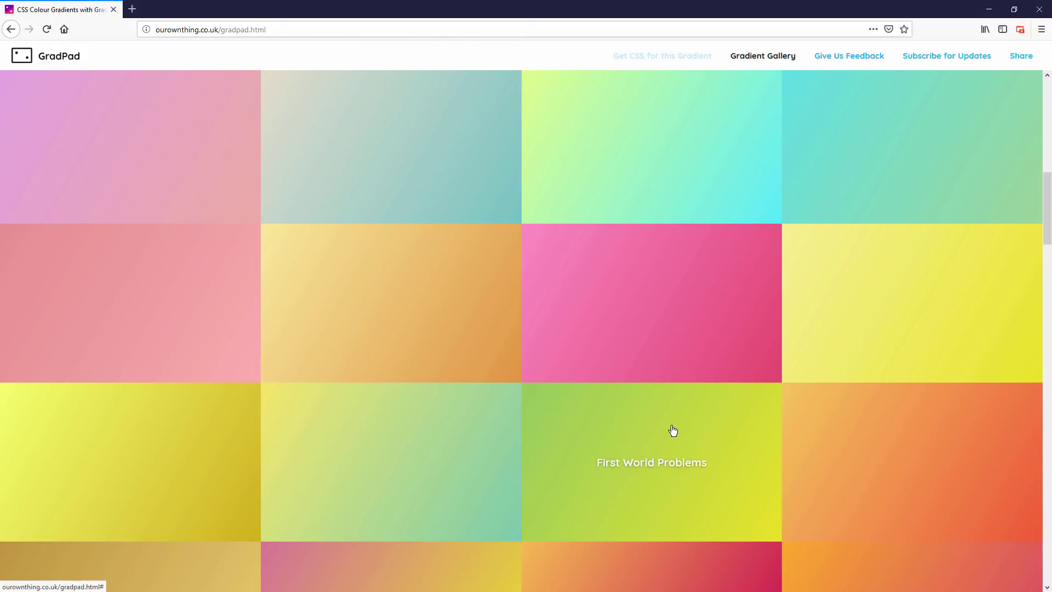
{"action": "left_click", "coordinate": [673, 429]}
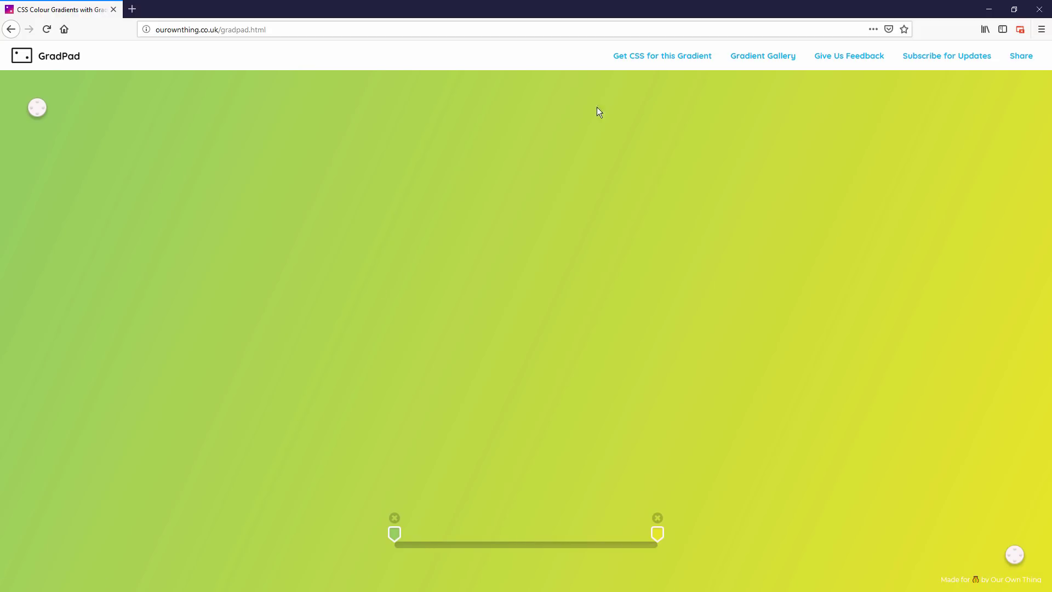
{"action": "left_click", "coordinate": [641, 60]}
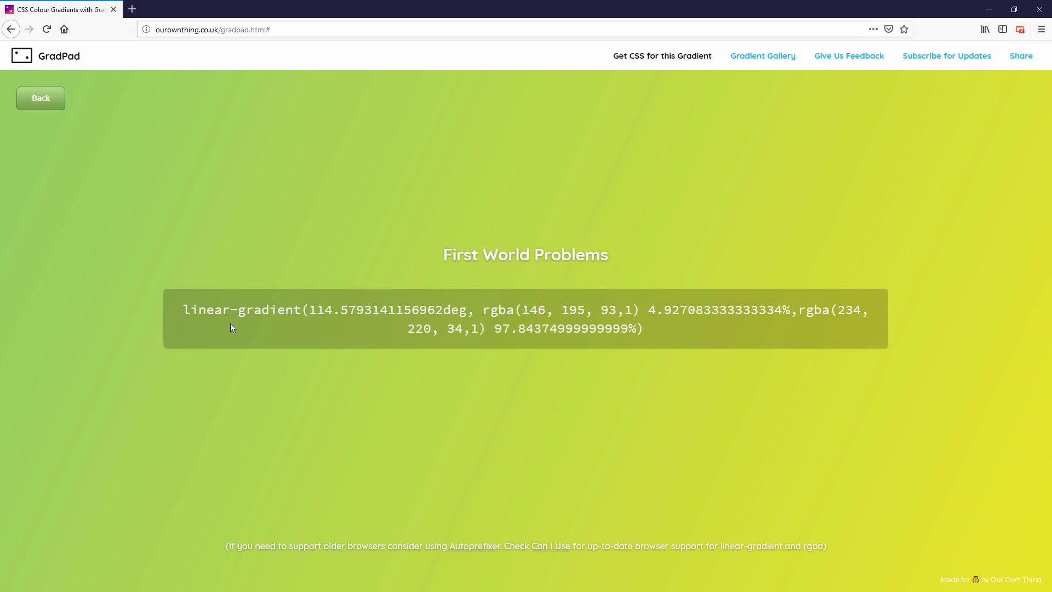
{"action": "left_click_drag", "start_coordinate": [643, 328], "coordinate": [185, 313]}
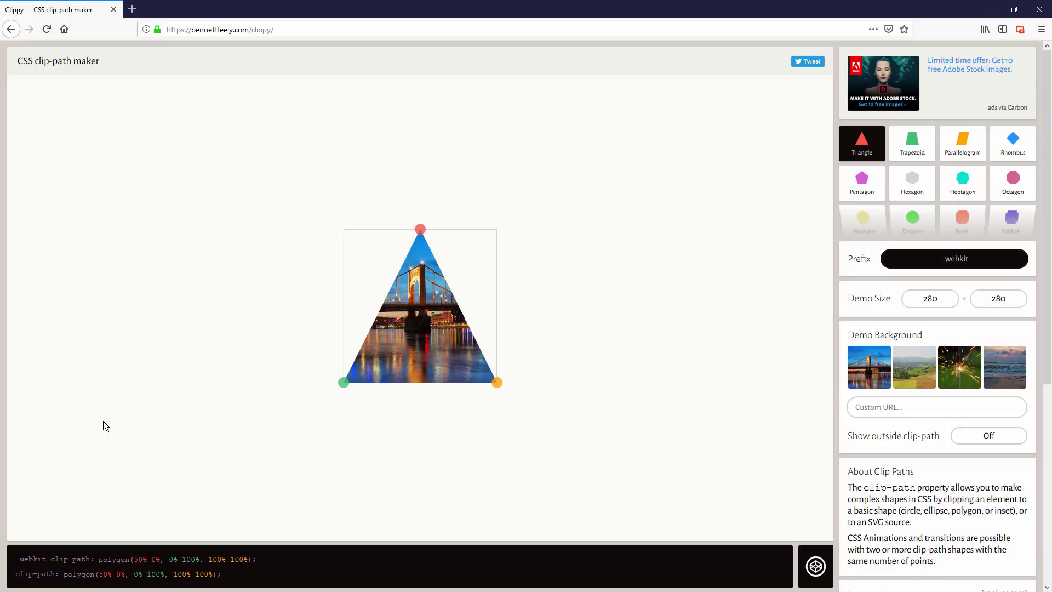
Step: Preview the trapezoid, heptagon, decagon and right arrow clip shapes on the bridge photo
{"action": "mouse_move", "coordinate": [860, 156]}
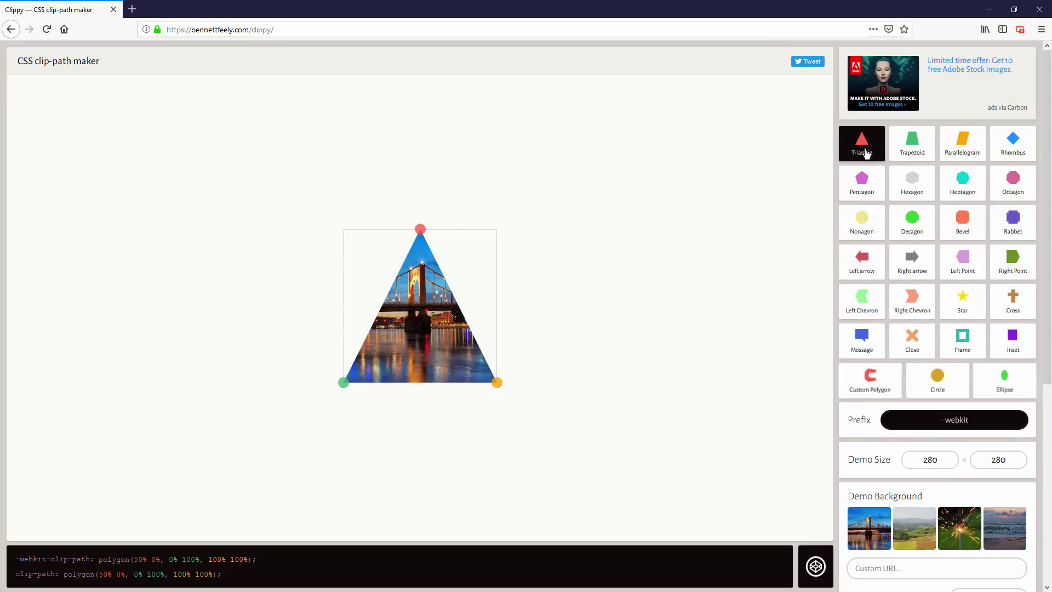
{"action": "left_click", "coordinate": [909, 153]}
{"action": "left_click", "coordinate": [958, 185]}
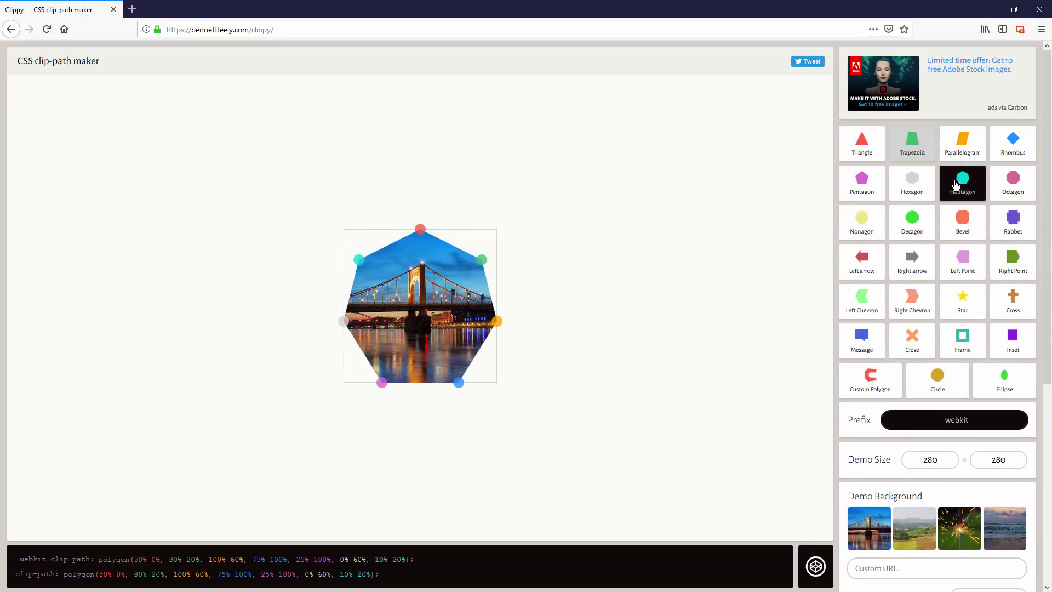
{"action": "left_click", "coordinate": [919, 218]}
{"action": "left_click", "coordinate": [912, 263]}
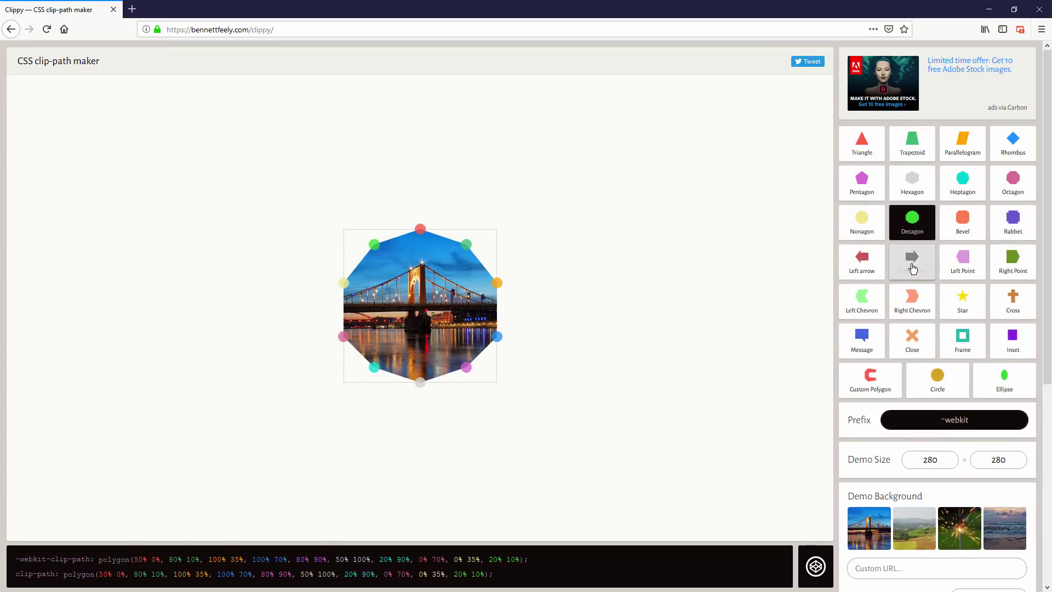
Step: Apply the Right Chevron clip and drag its right and lower-right points into a bow-tie
{"action": "left_click", "coordinate": [914, 309]}
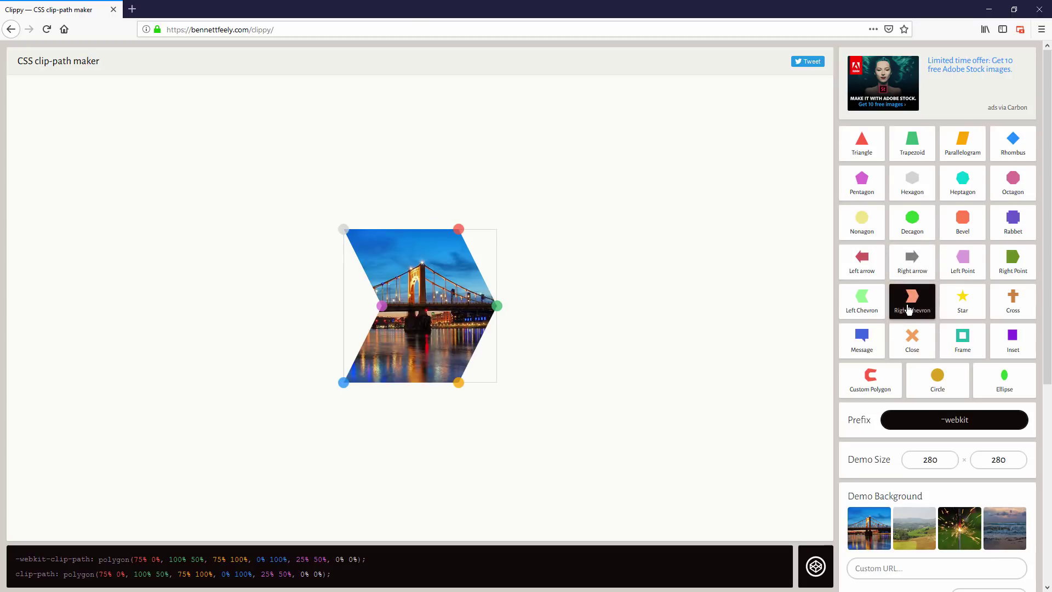
{"action": "left_click_drag", "start_coordinate": [497, 307], "coordinate": [417, 308]}
{"action": "left_click_drag", "start_coordinate": [458, 382], "coordinate": [485, 354]}
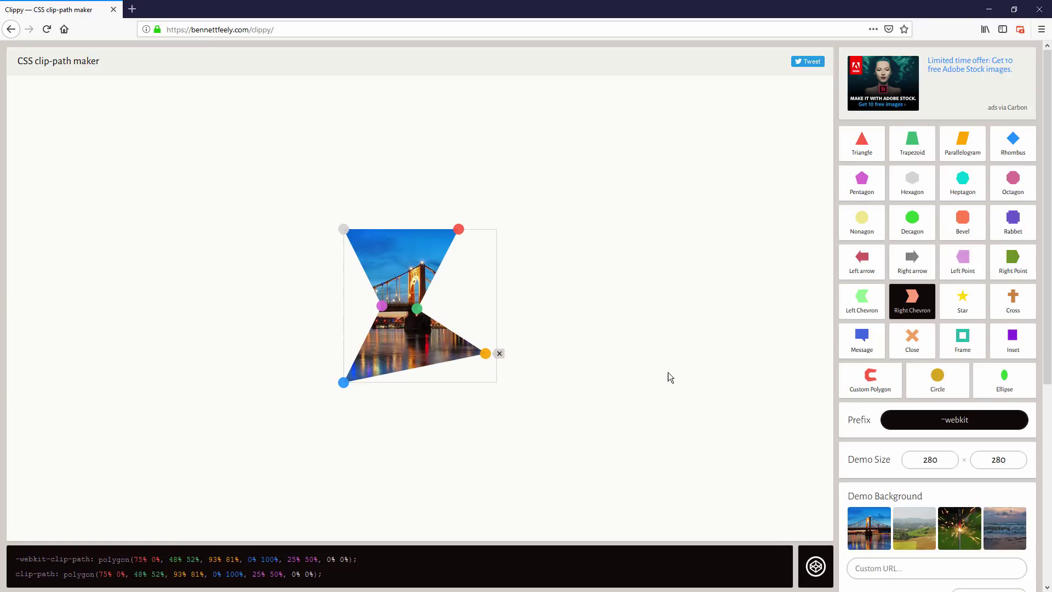
Step: Draw a four-point Custom Polygon clip on the photo and select its two-line clip-path CSS
{"action": "left_click", "coordinate": [888, 378]}
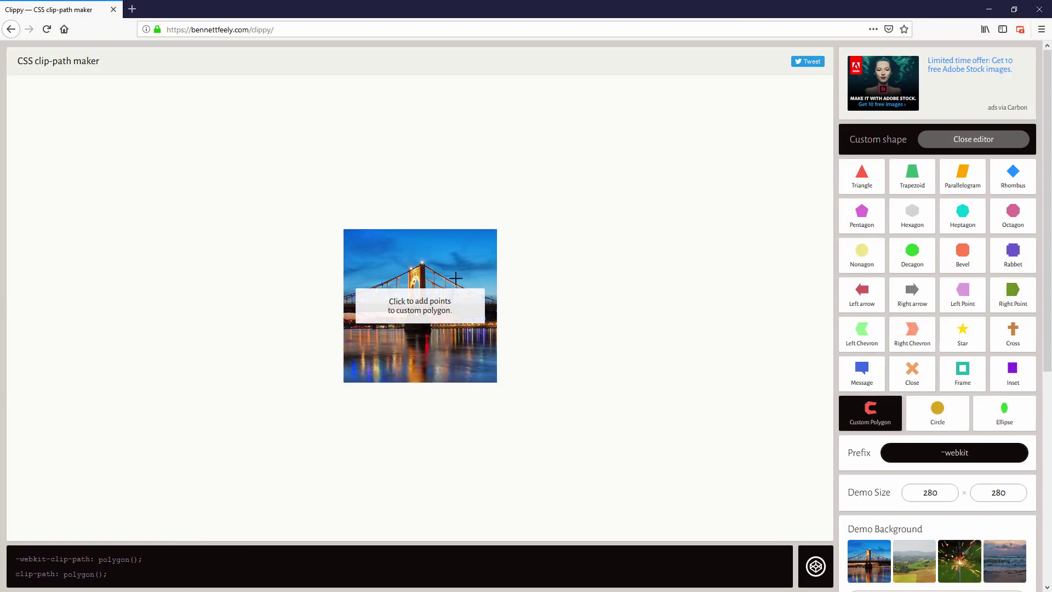
{"action": "left_click", "coordinate": [408, 255]}
{"action": "left_click", "coordinate": [453, 279]}
{"action": "left_click", "coordinate": [390, 303]}
{"action": "left_click", "coordinate": [438, 327]}
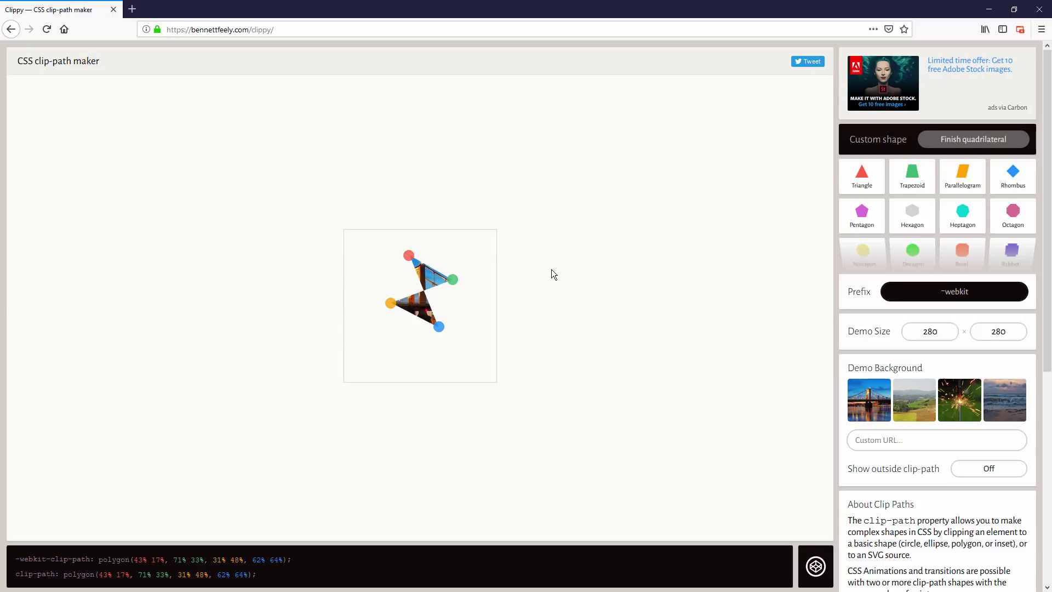
{"action": "left_click_drag", "start_coordinate": [276, 572], "coordinate": [15, 557]}
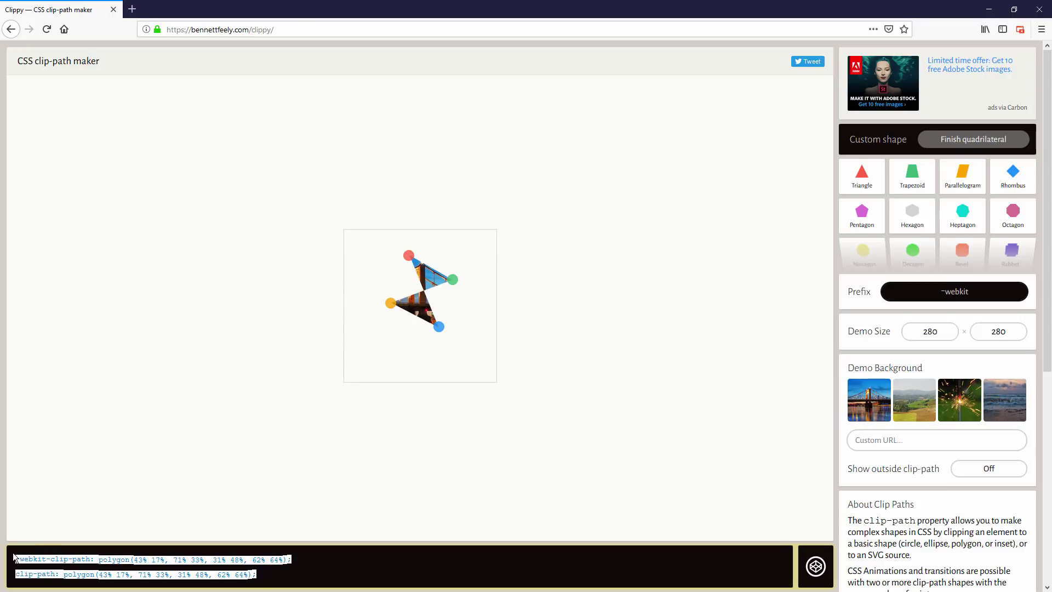
{"action": "left_click", "coordinate": [271, 577]}
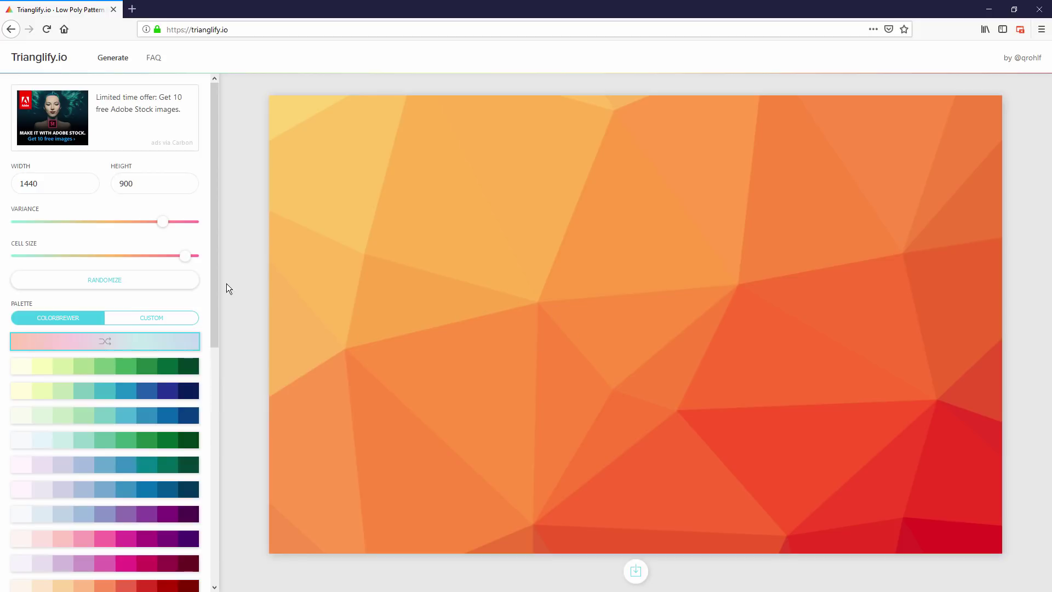
Step: Lower the Cell Size and Variance sliders, then choose a green-to-blue colour palette
{"action": "left_click_drag", "start_coordinate": [182, 260], "coordinate": [52, 263]}
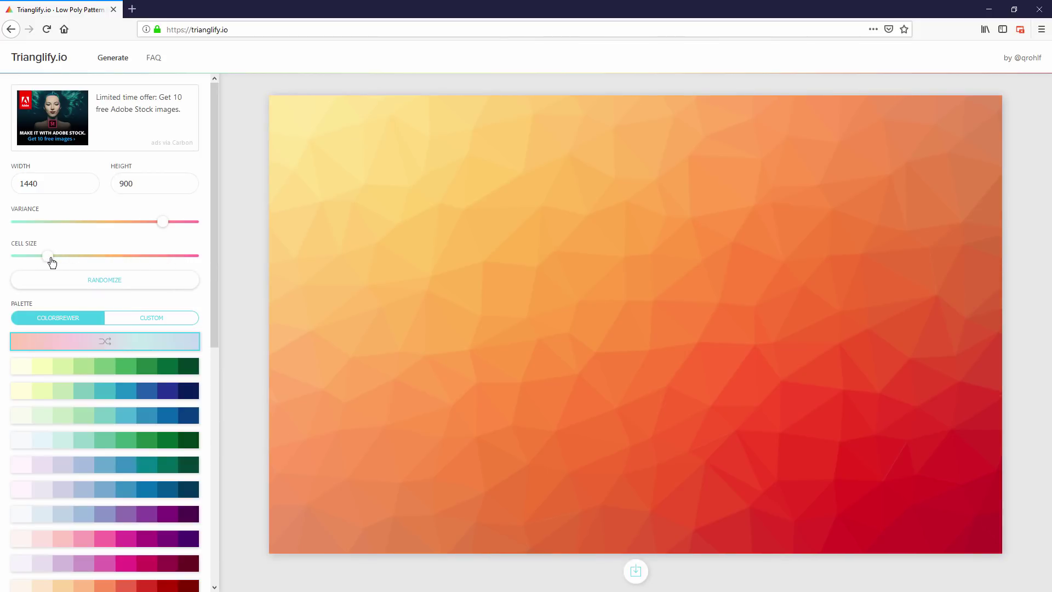
{"action": "left_click_drag", "start_coordinate": [160, 224], "coordinate": [61, 223]}
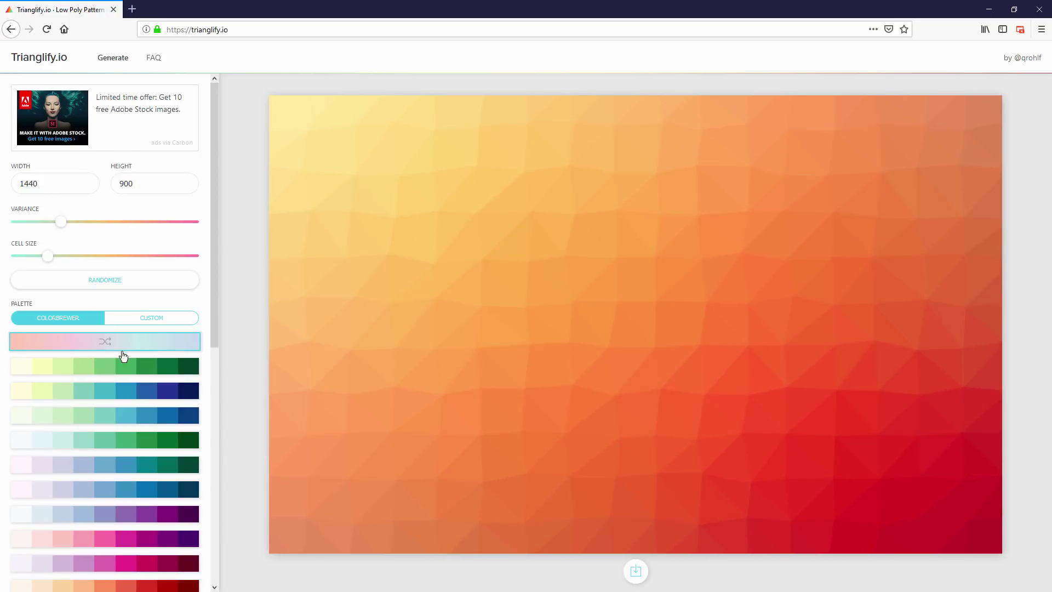
{"action": "left_click", "coordinate": [123, 363]}
{"action": "left_click", "coordinate": [131, 410]}
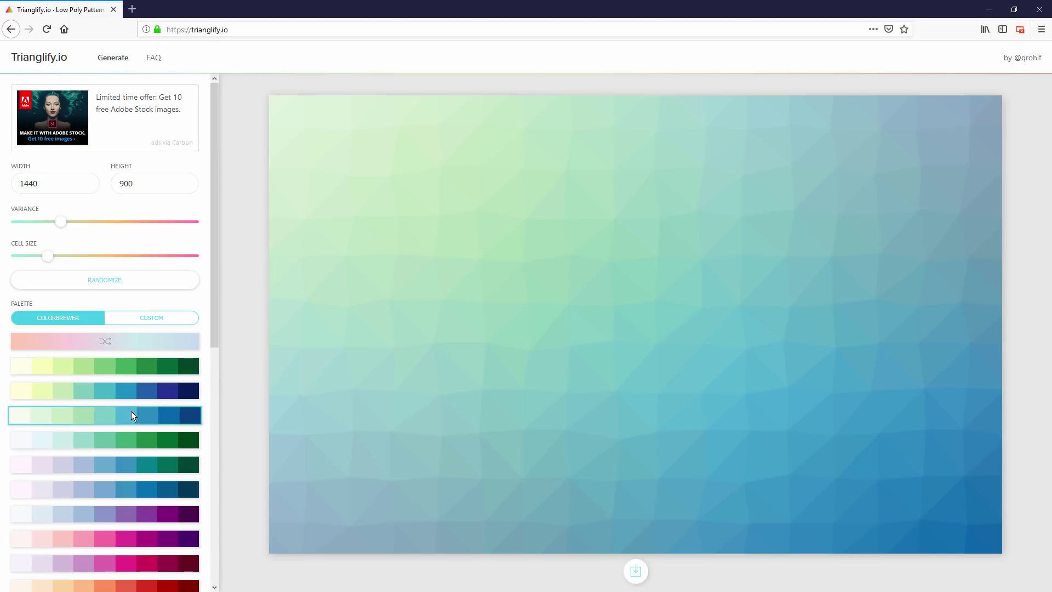
Step: Switch to the purple-blue-teal palette and try the PNG and SVG exports, cancelling both
{"action": "left_click", "coordinate": [137, 463]}
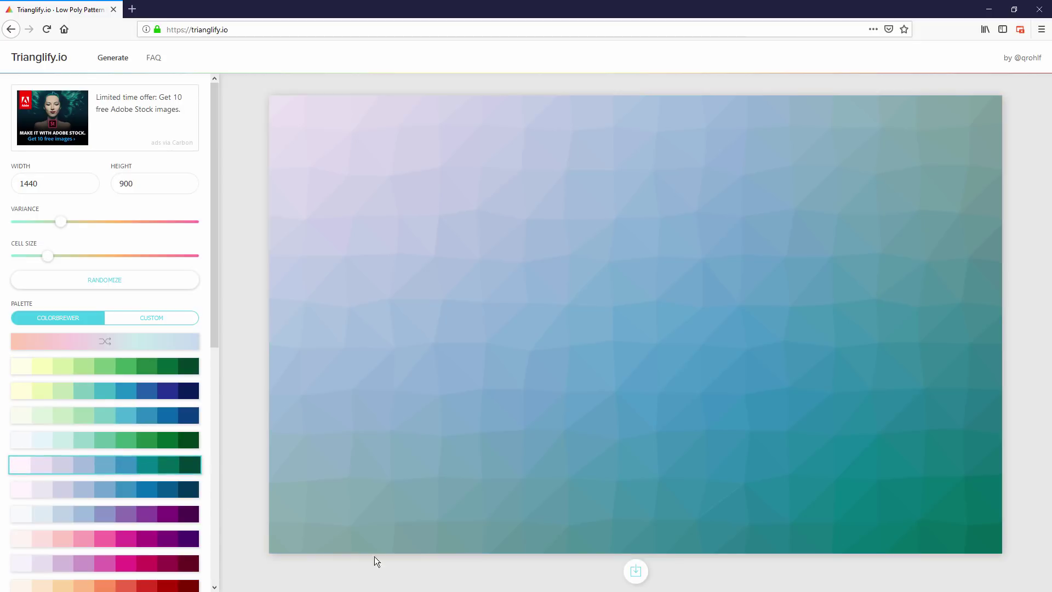
{"action": "left_click", "coordinate": [636, 571]}
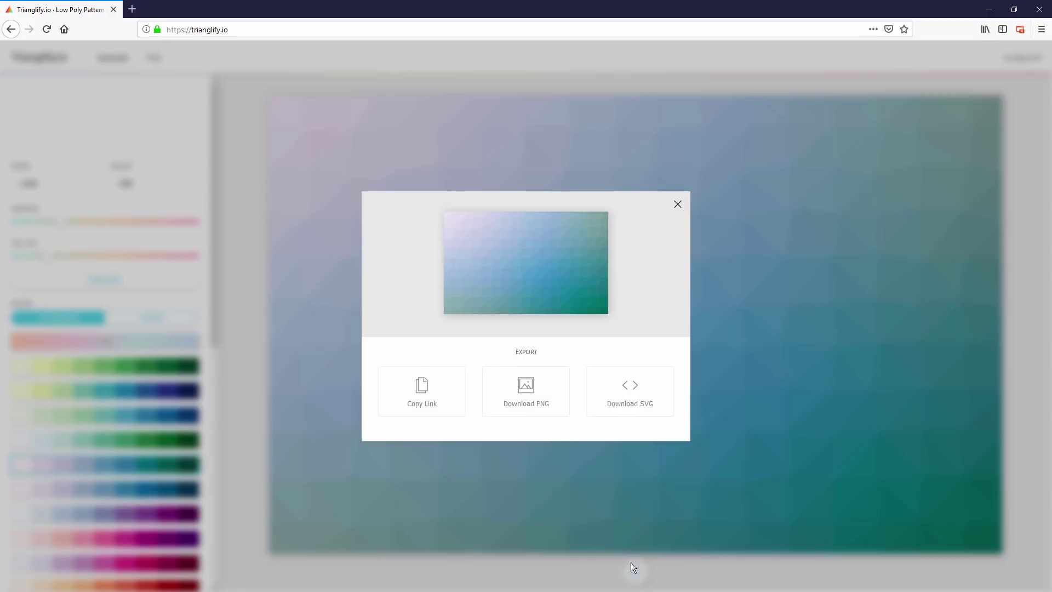
{"action": "left_click", "coordinate": [529, 403]}
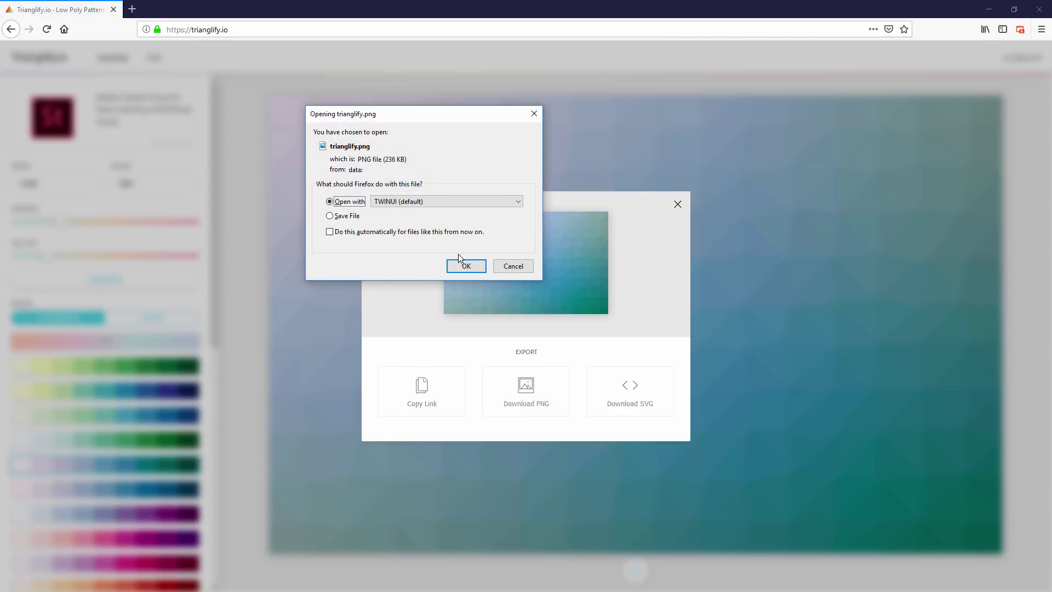
{"action": "left_click", "coordinate": [498, 268]}
{"action": "left_click", "coordinate": [637, 399]}
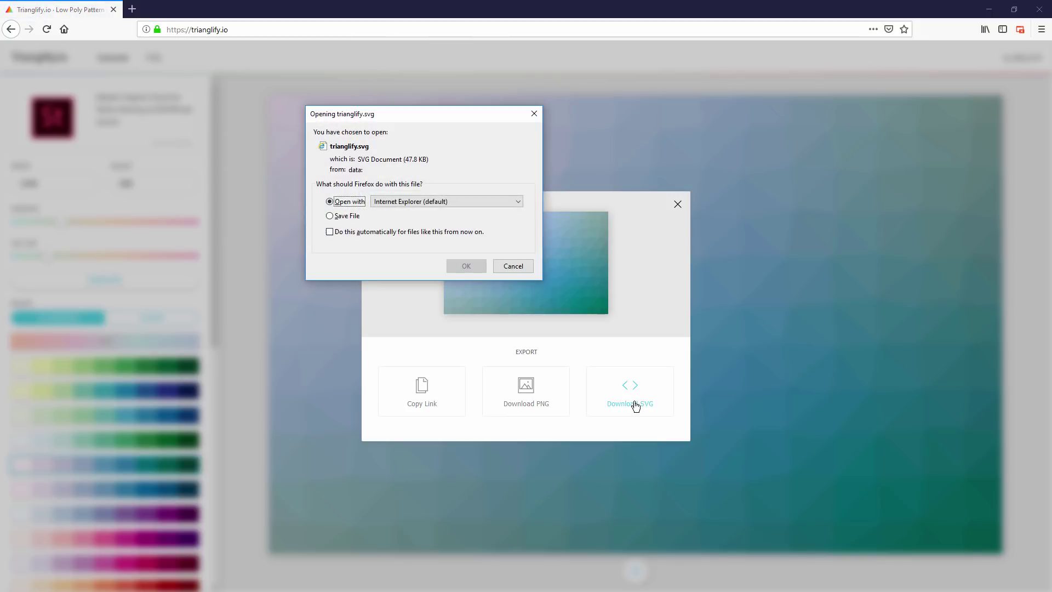
{"action": "left_click", "coordinate": [513, 266]}
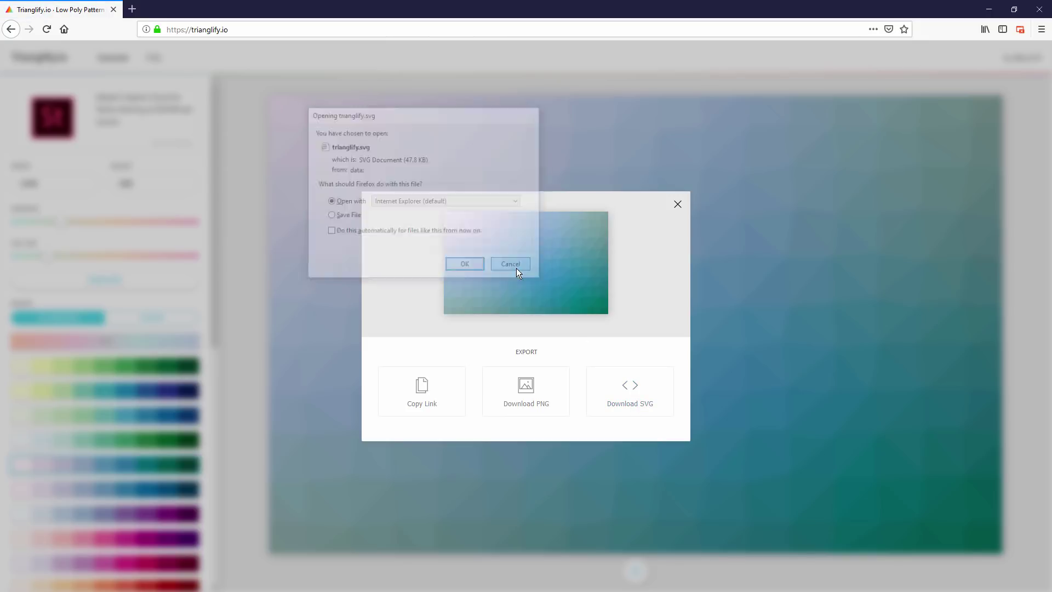
{"action": "left_click", "coordinate": [677, 203]}
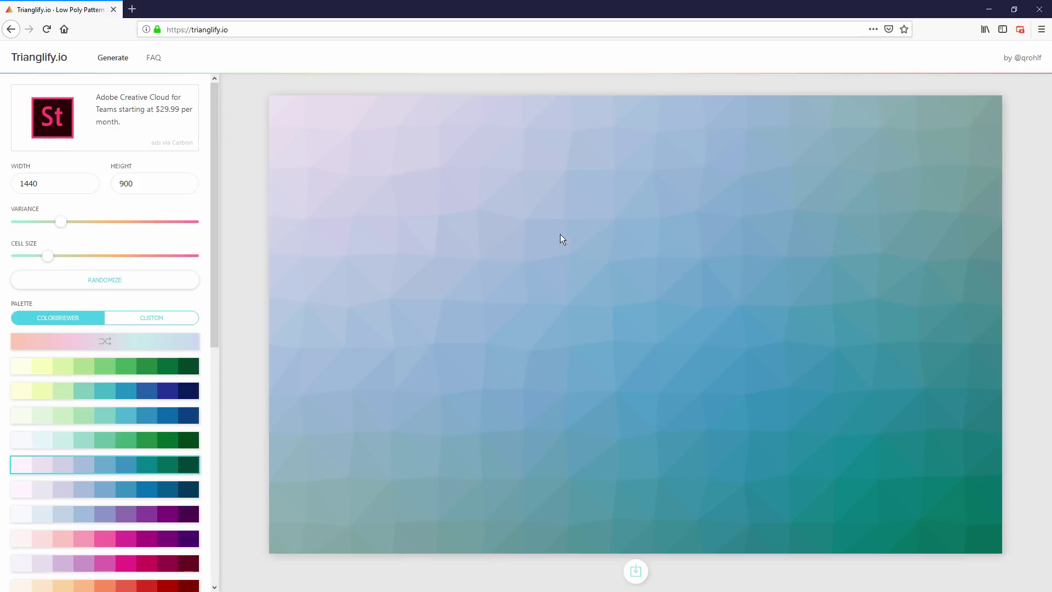
Step: Regenerate the pattern with Randomize five times for random variance and cell sizes
{"action": "left_click", "coordinate": [134, 279]}
{"action": "left_click", "coordinate": [134, 280]}
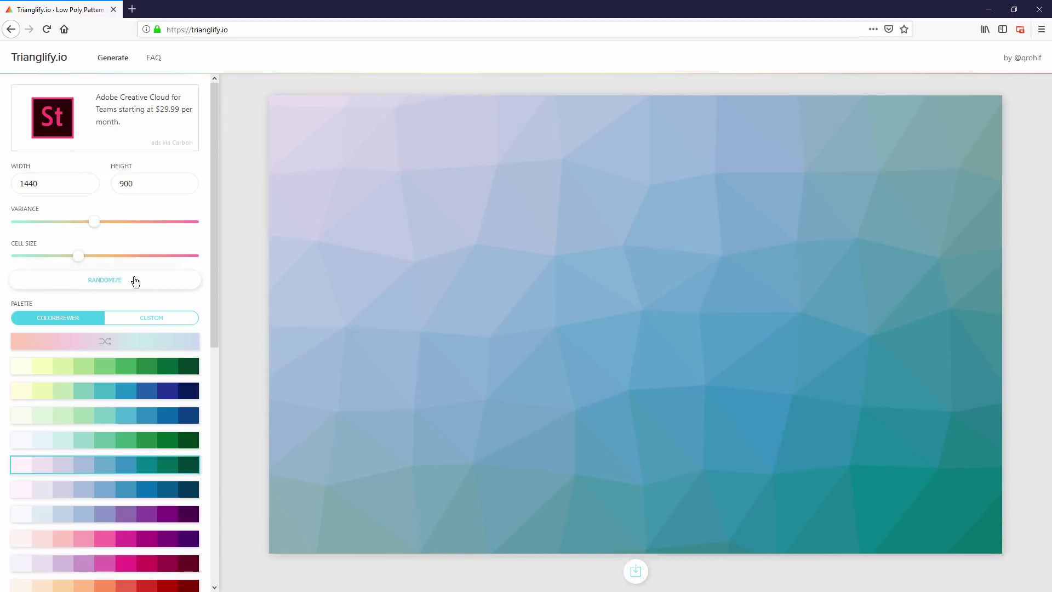
{"action": "left_click", "coordinate": [136, 281]}
{"action": "left_click", "coordinate": [136, 281]}
{"action": "left_click", "coordinate": [138, 280]}
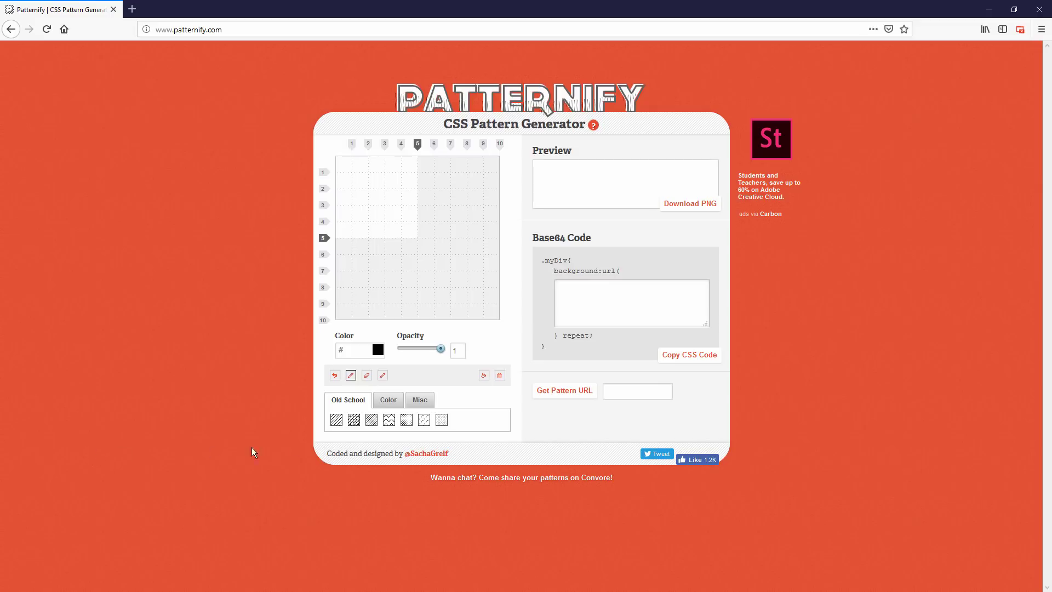
Step: Load the third, zigzag and two-dot Old School preset patterns in turn
{"action": "left_click", "coordinate": [371, 421]}
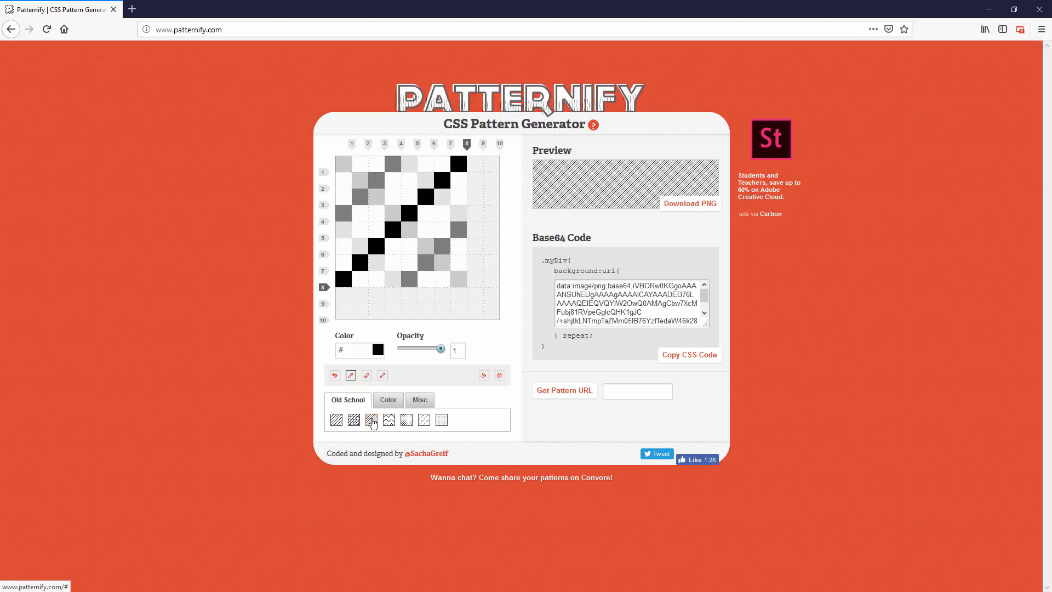
{"action": "left_click", "coordinate": [389, 420]}
{"action": "left_click", "coordinate": [406, 420]}
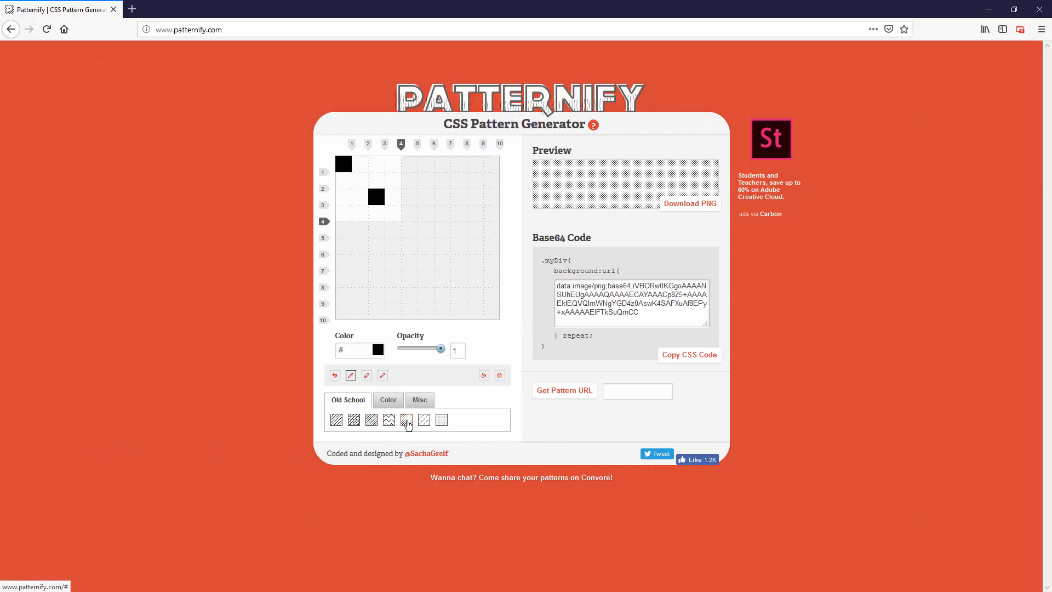
Step: Try two Color presets, then load the music-note pattern from the Misc tab
{"action": "left_click", "coordinate": [388, 401]}
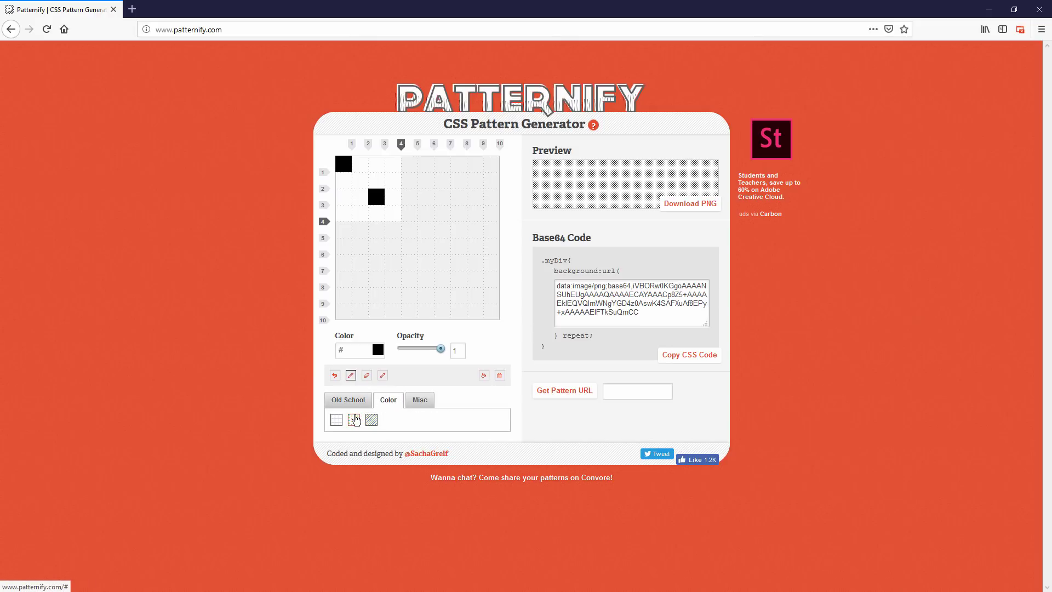
{"action": "left_click", "coordinate": [355, 420]}
{"action": "left_click", "coordinate": [371, 420]}
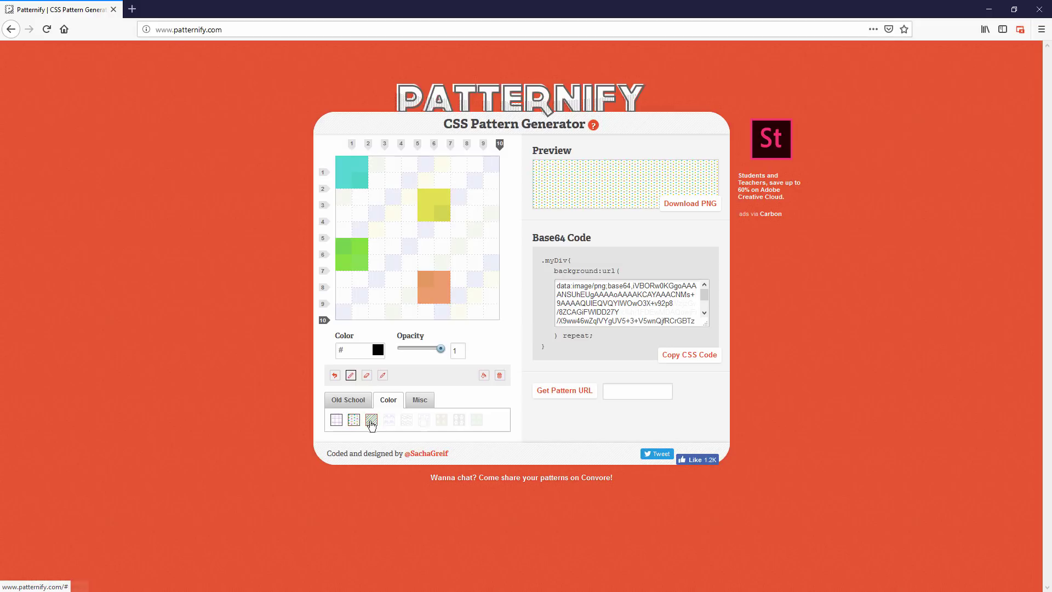
{"action": "left_click", "coordinate": [420, 399]}
{"action": "left_click", "coordinate": [423, 419]}
Step: Paint the left column black to row 5, erase cells from the music note, and select the Base64 code
{"action": "mouse_move", "coordinate": [427, 230]}
{"action": "left_mouse_down"}
{"action": "mouse_move", "coordinate": [442, 232]}
{"action": "mouse_move", "coordinate": [444, 253]}
{"action": "mouse_move", "coordinate": [425, 249]}
{"action": "left_mouse_up"}
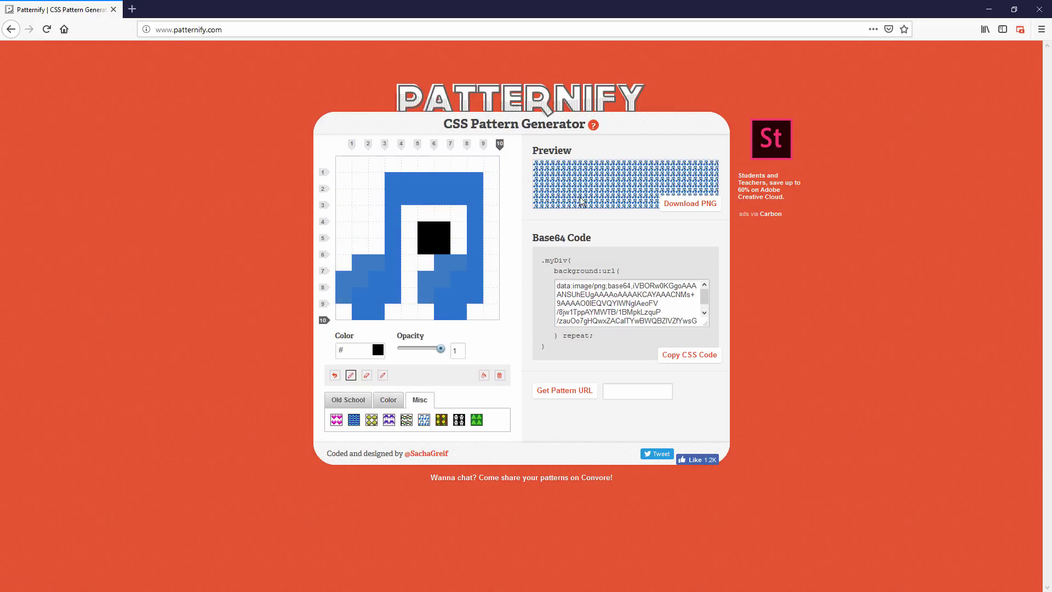
{"action": "mouse_move", "coordinate": [343, 167]}
{"action": "left_mouse_down"}
{"action": "mouse_move", "coordinate": [338, 261]}
{"action": "mouse_move", "coordinate": [365, 164]}
{"action": "mouse_move", "coordinate": [377, 253]}
{"action": "mouse_move", "coordinate": [360, 247]}
{"action": "left_mouse_up"}
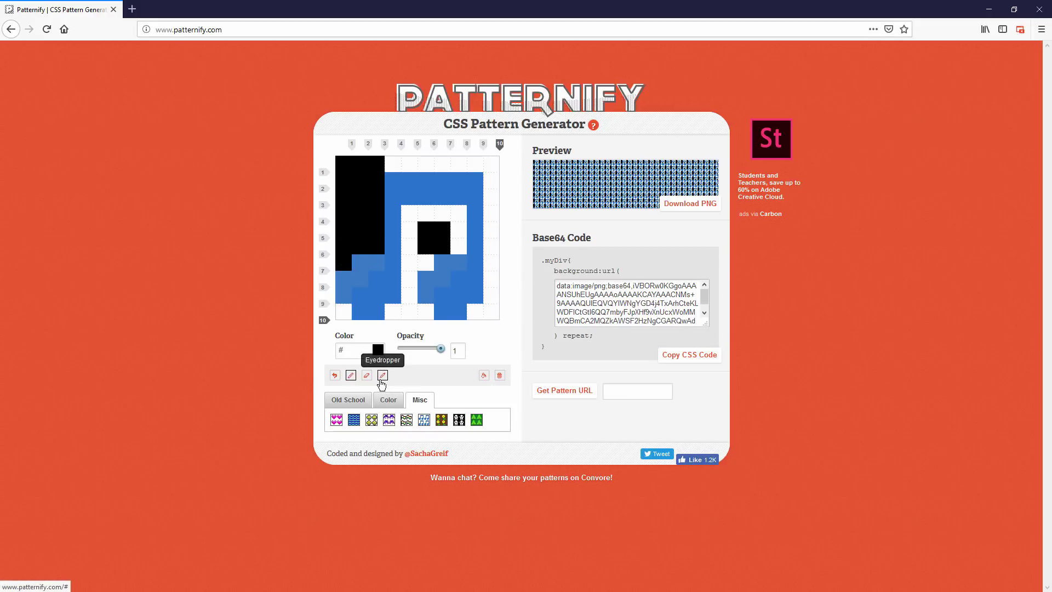
{"action": "left_click", "coordinate": [367, 374]}
{"action": "mouse_move", "coordinate": [374, 296]}
{"action": "left_mouse_down"}
{"action": "mouse_move", "coordinate": [396, 258]}
{"action": "mouse_move", "coordinate": [401, 192]}
{"action": "mouse_move", "coordinate": [469, 202]}
{"action": "mouse_move", "coordinate": [477, 277]}
{"action": "mouse_move", "coordinate": [446, 277]}
{"action": "left_mouse_up"}
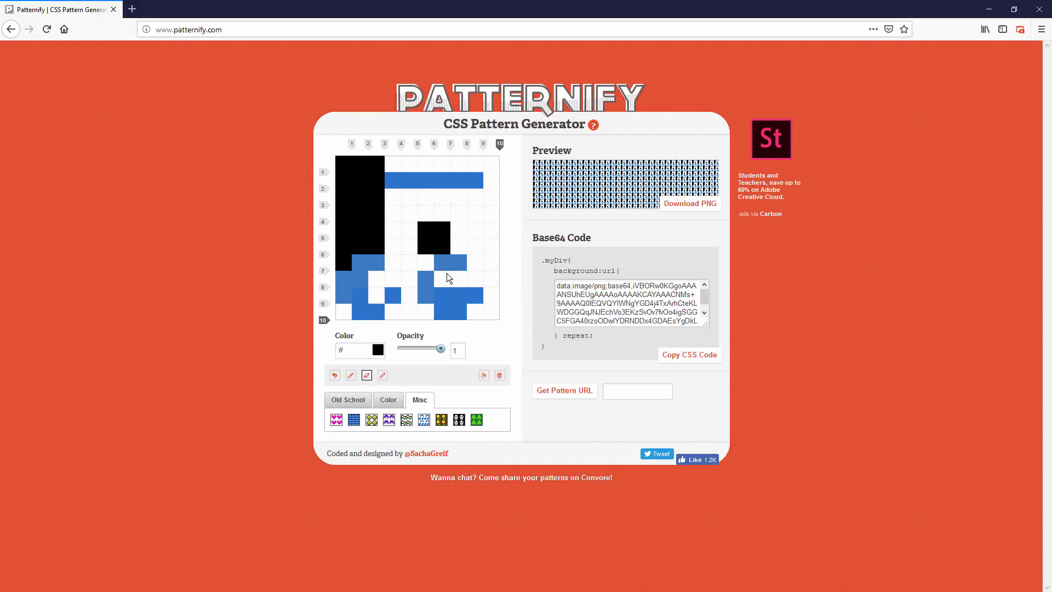
{"action": "left_click", "coordinate": [555, 297]}
{"action": "mouse_move", "coordinate": [603, 302]}
{"action": "left_mouse_down"}
{"action": "mouse_move", "coordinate": [635, 307]}
{"action": "mouse_move", "coordinate": [621, 304]}
{"action": "left_mouse_up"}
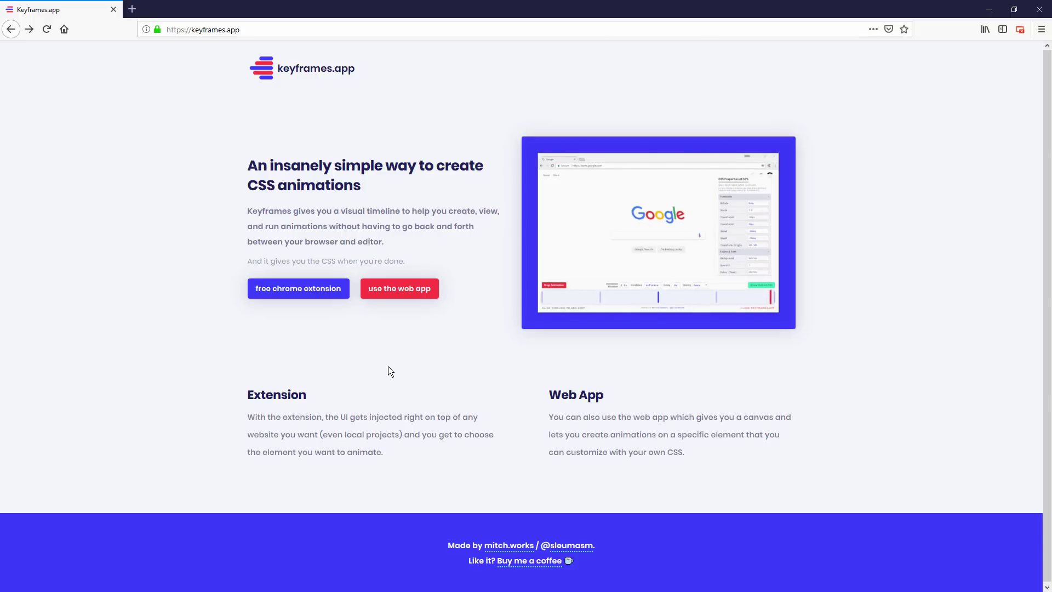
Step: Launch the Keyframes web editor from the landing page's "use the web app" link
{"action": "left_click", "coordinate": [393, 294]}
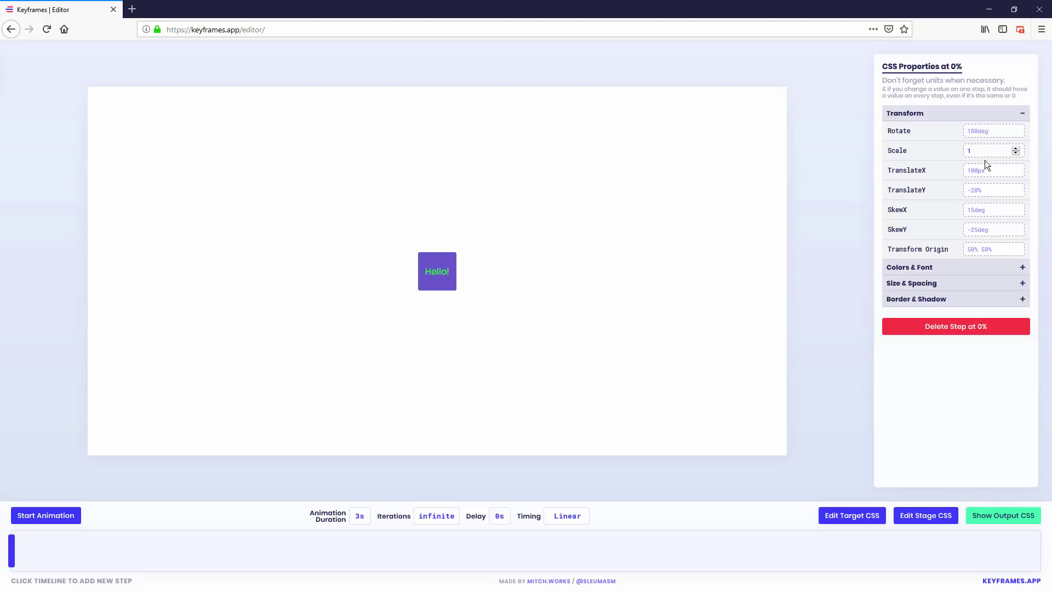
Step: Set the Hello! box's TranslateX value to 0px at the 0% step
{"action": "left_click", "coordinate": [985, 175]}
{"action": "key", "text": "BackSpace"}
{"action": "type", "text": "0px"}
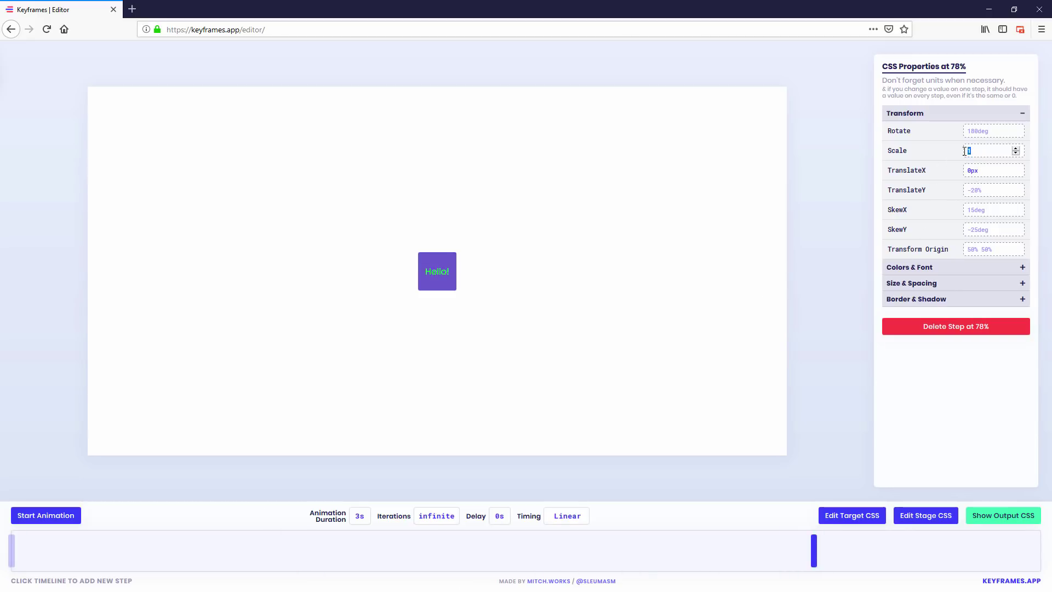
{"action": "type", "text": "2"}
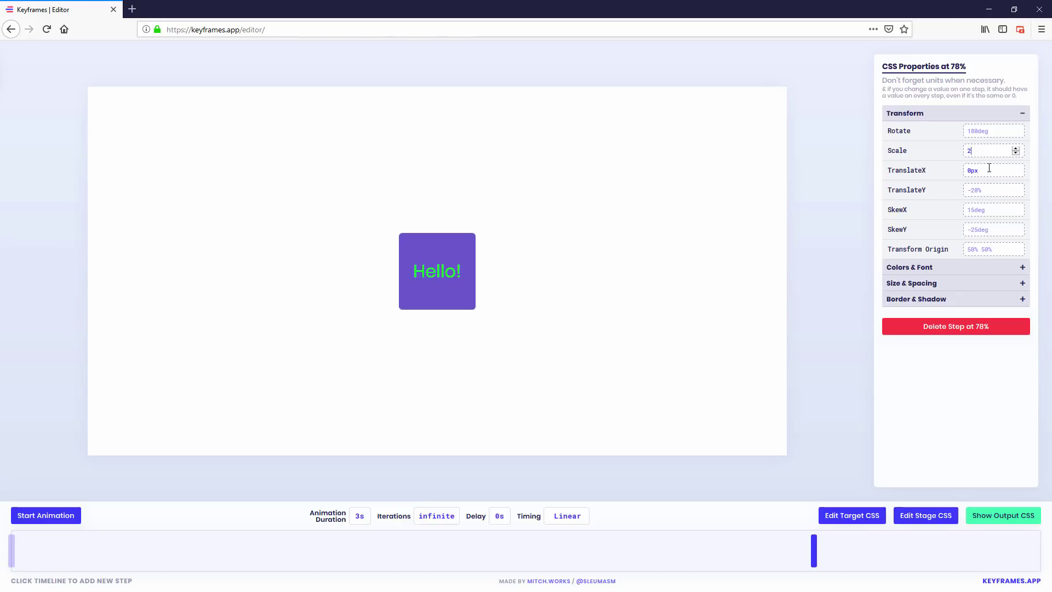
{"action": "type", "text": "10"}
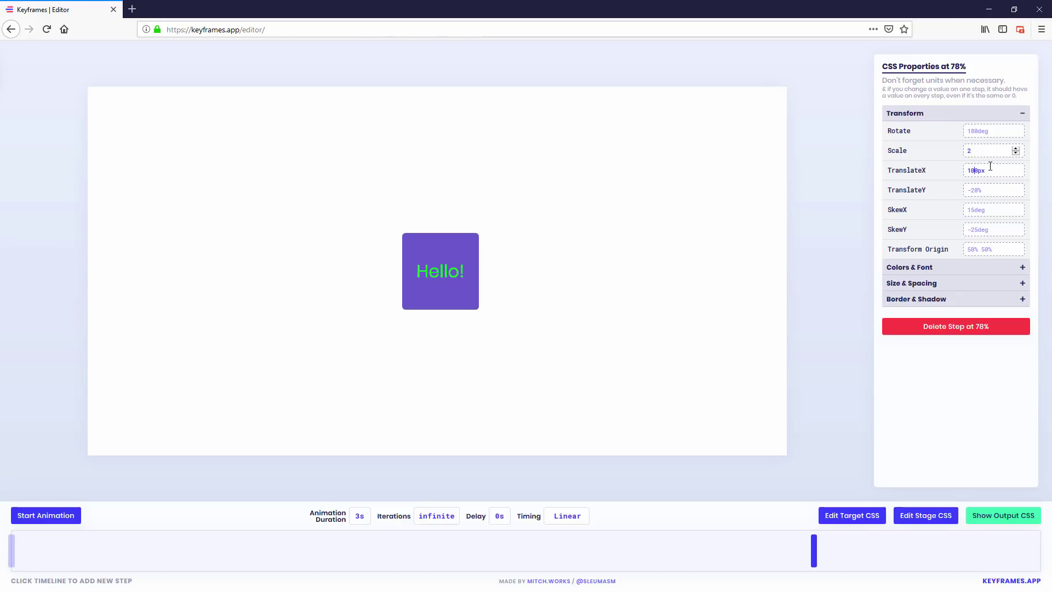
Step: Play the 3s scale(2), translateX(100px) animation and review the generated keyframes CSS
{"action": "left_click", "coordinate": [64, 519]}
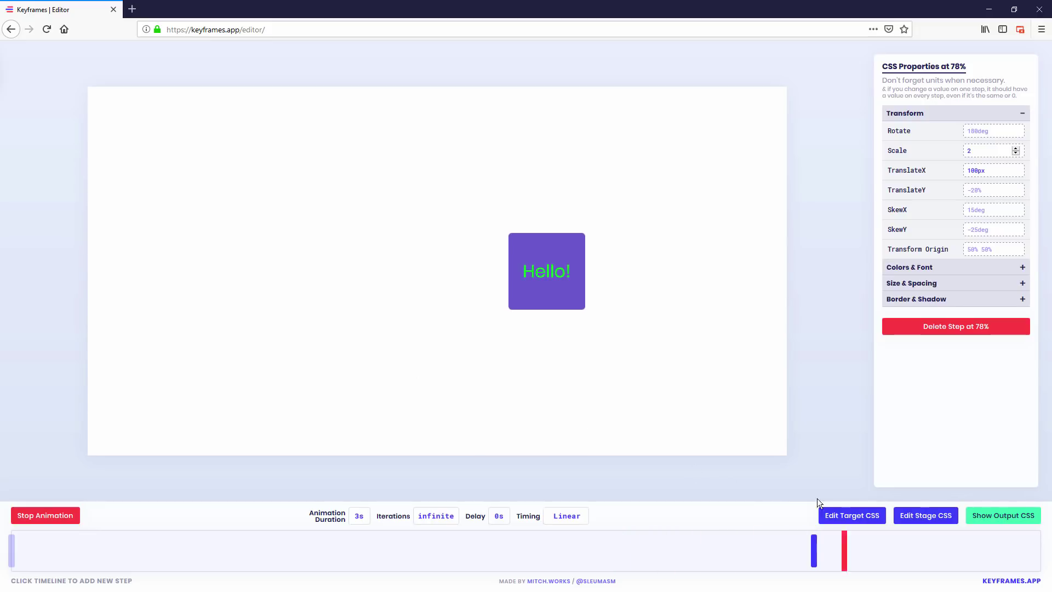
{"action": "left_click", "coordinate": [1001, 514]}
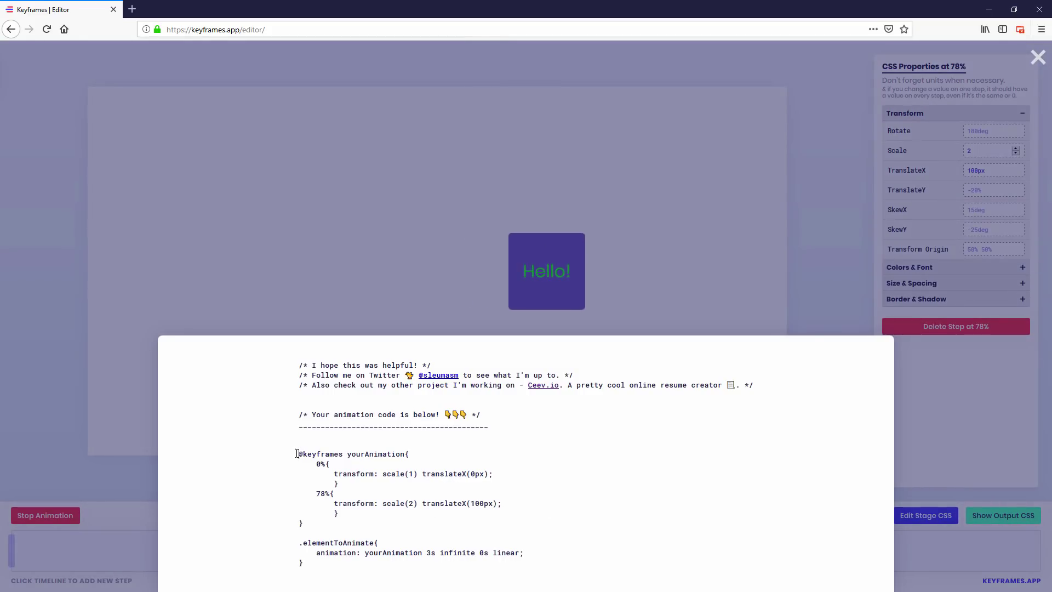
{"action": "left_click_drag", "start_coordinate": [298, 454], "coordinate": [336, 543]}
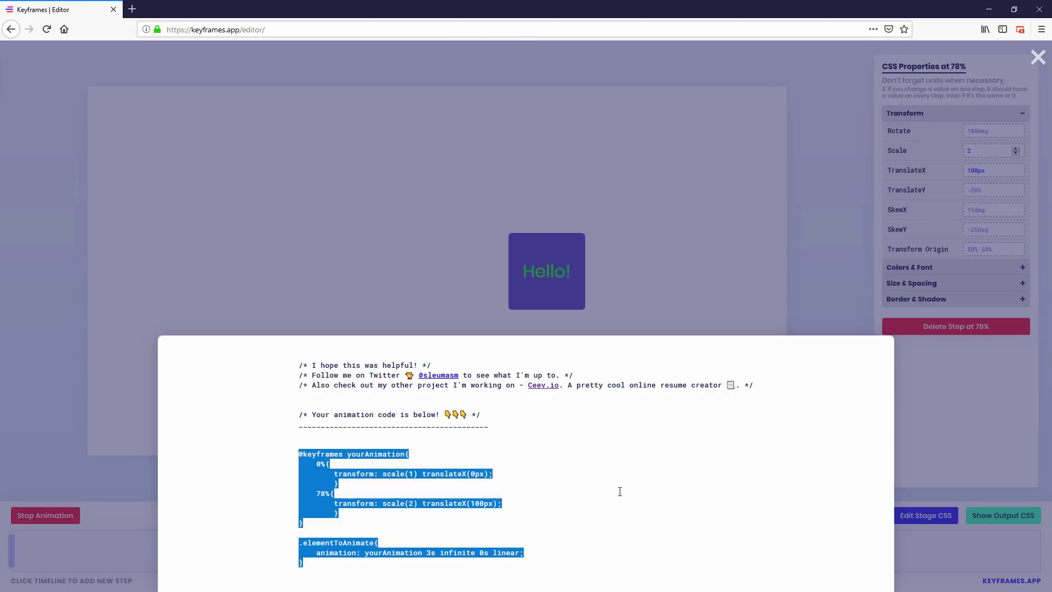
{"action": "left_click", "coordinate": [931, 487]}
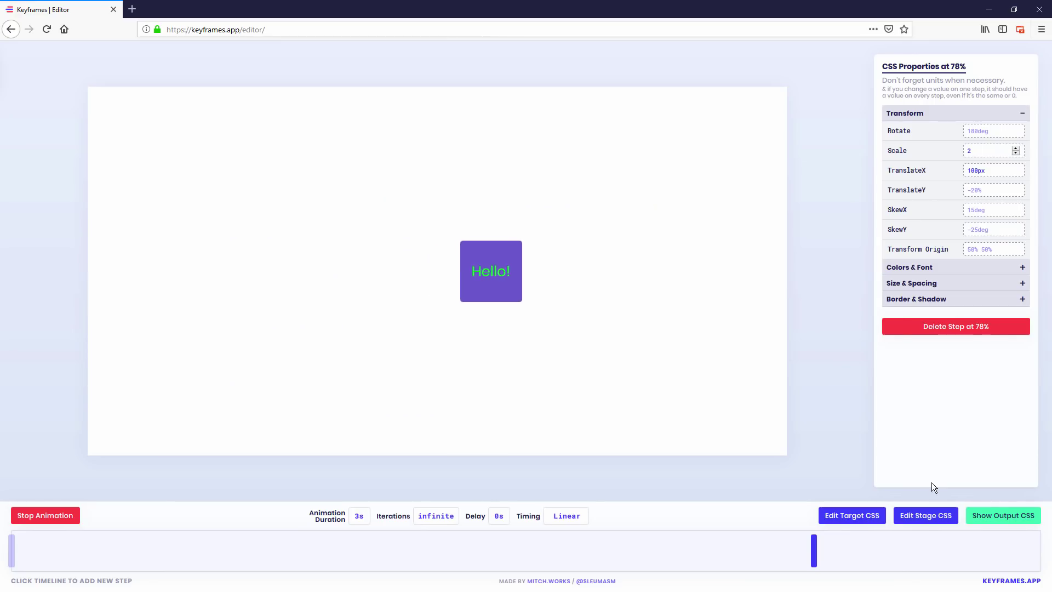
Step: Expand Colors & Font, Size & Spacing and Border & Shadow for the 78% step and browse their default values
{"action": "left_click", "coordinate": [901, 268]}
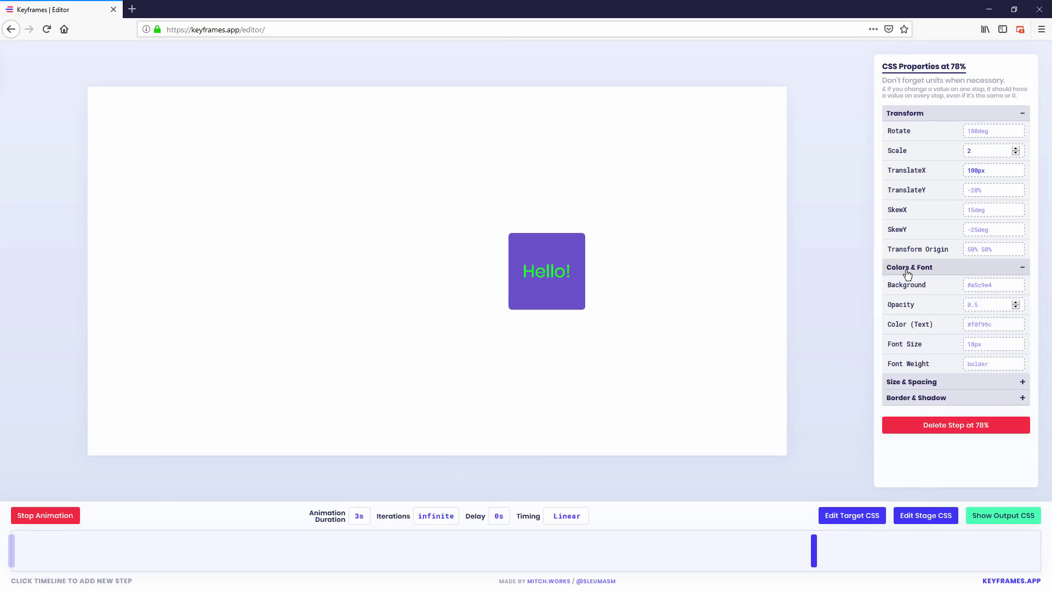
{"action": "left_click", "coordinate": [924, 383]}
{"action": "scroll", "coordinate": [918, 398], "scroll_direction": "down", "scroll_amount": 1}
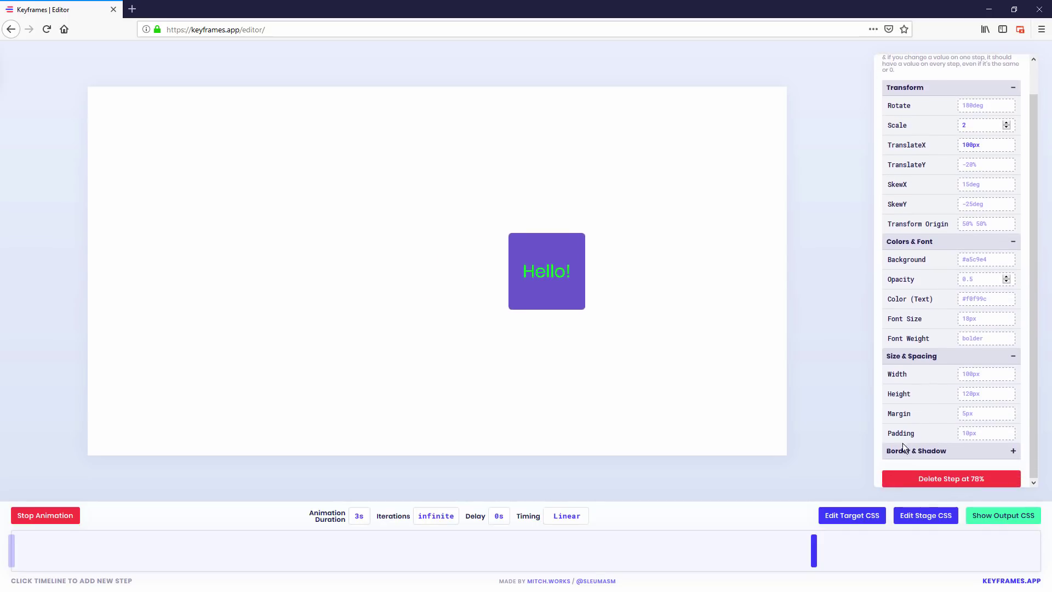
{"action": "left_click", "coordinate": [904, 447]}
{"action": "scroll", "coordinate": [914, 430], "scroll_direction": "down", "scroll_amount": 2}
{"action": "scroll", "coordinate": [922, 421], "scroll_direction": "up", "scroll_amount": 3}
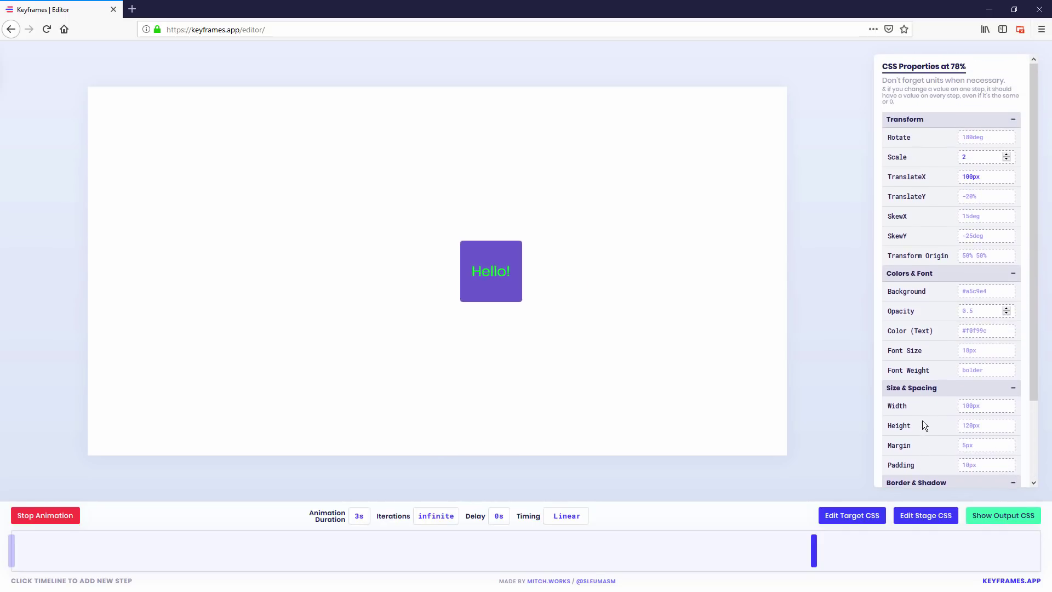